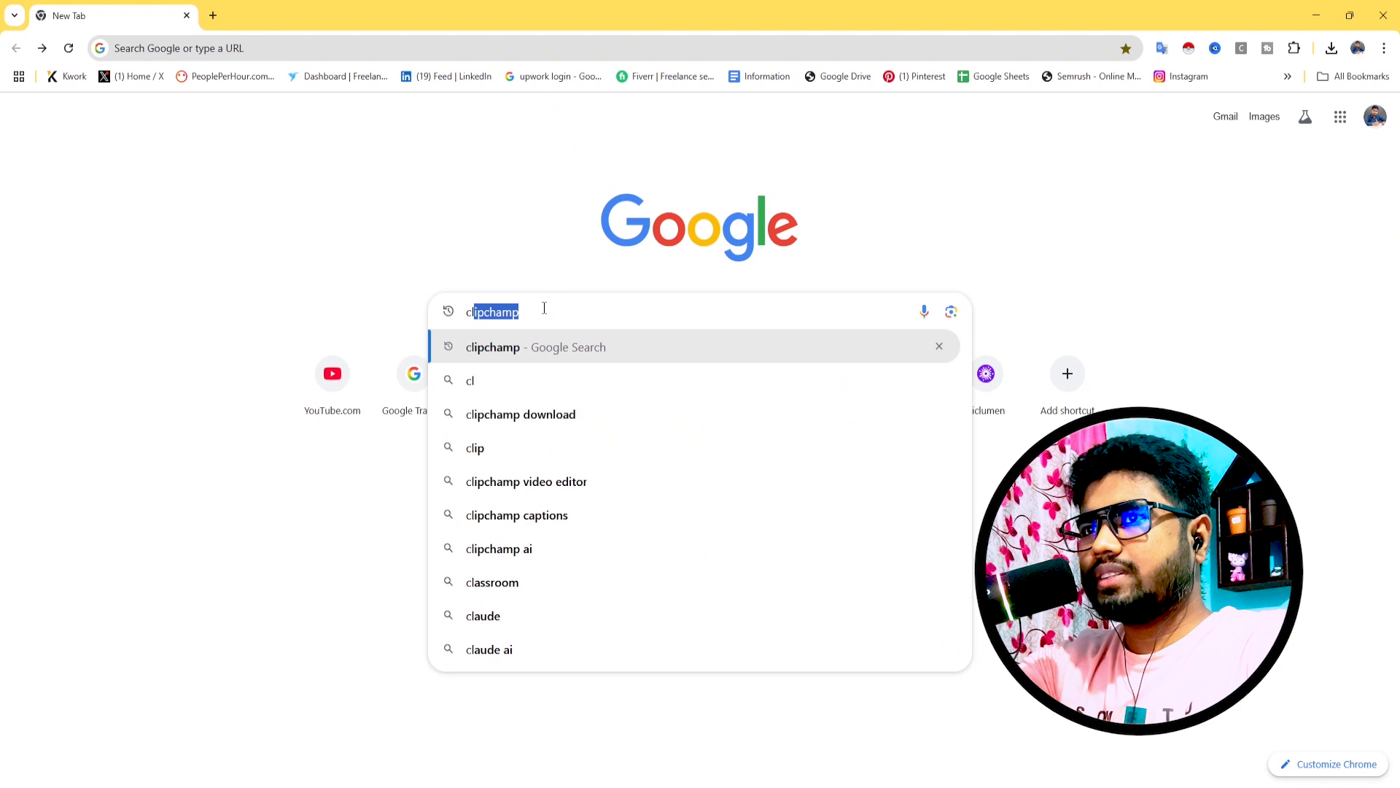
Search the web for clipchamp and open the official Clipchamp video editor site.
type("ip")
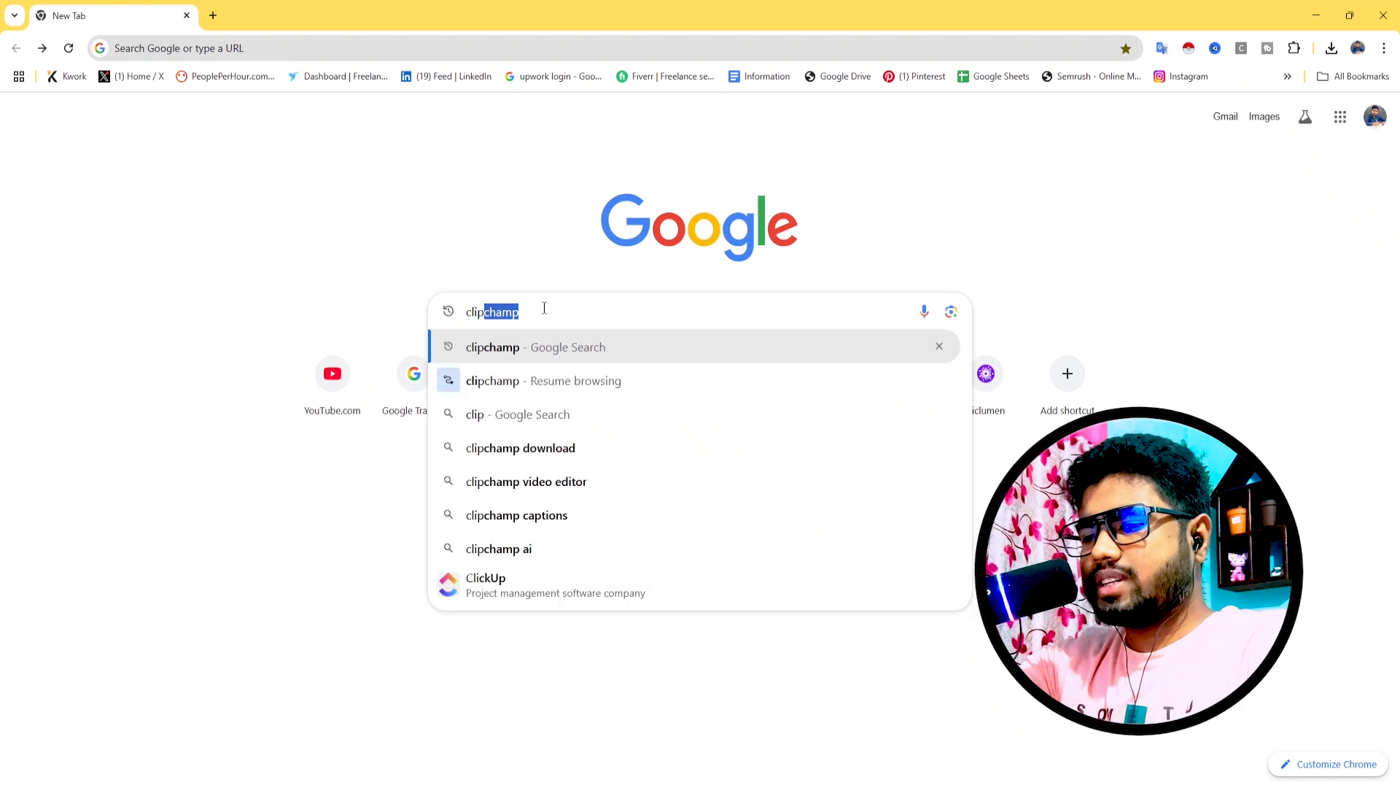
left_click(566, 347)
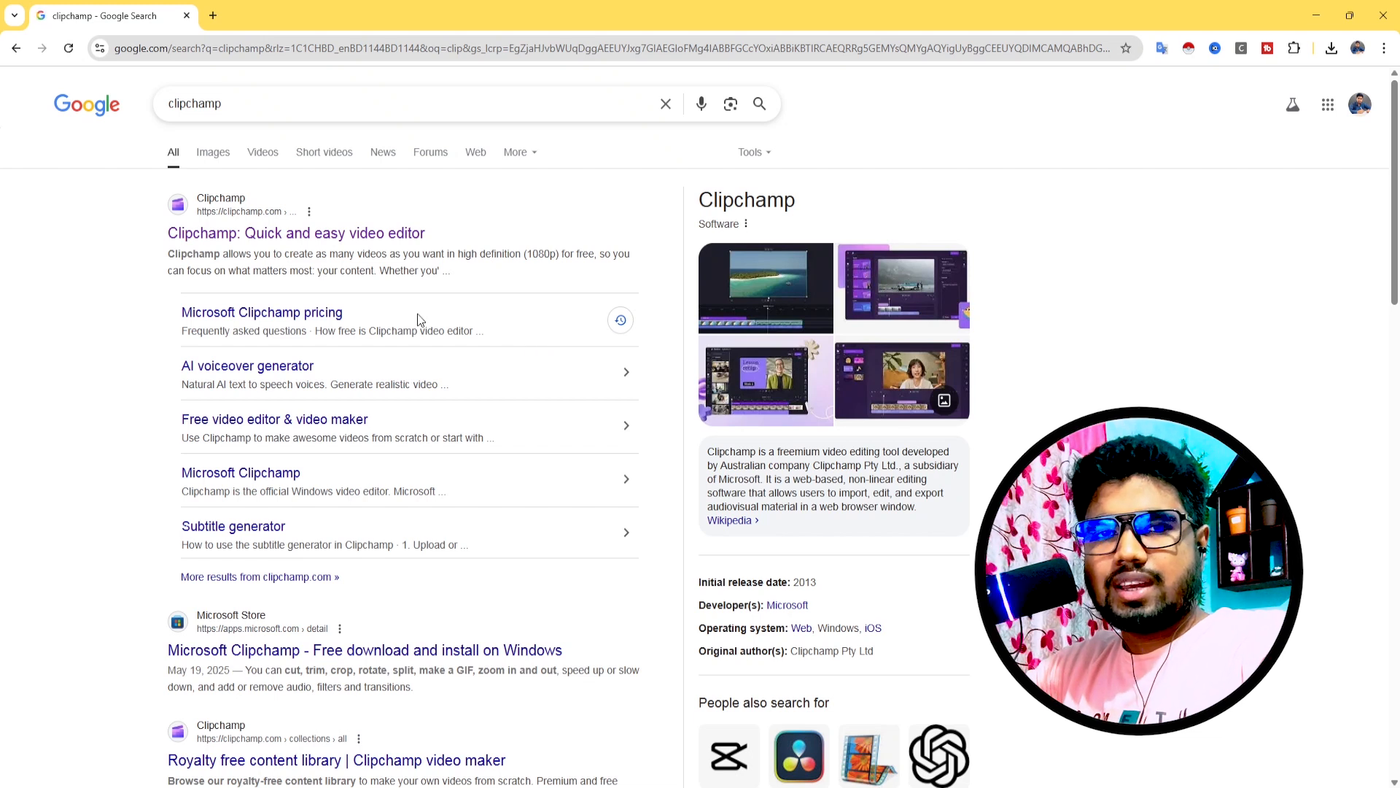
left_click(290, 234)
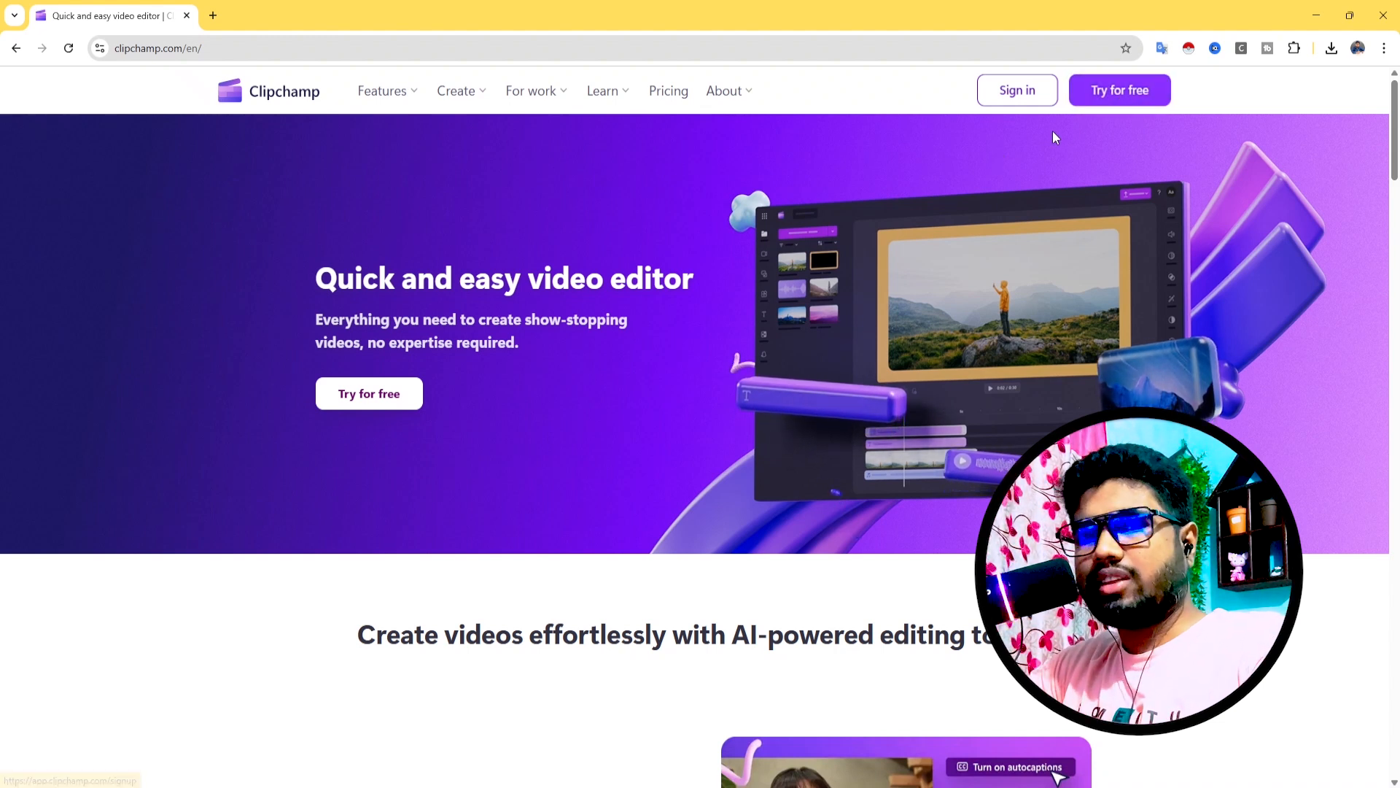
Sign in to Clipchamp and create a new video from scratch.
left_click(1025, 102)
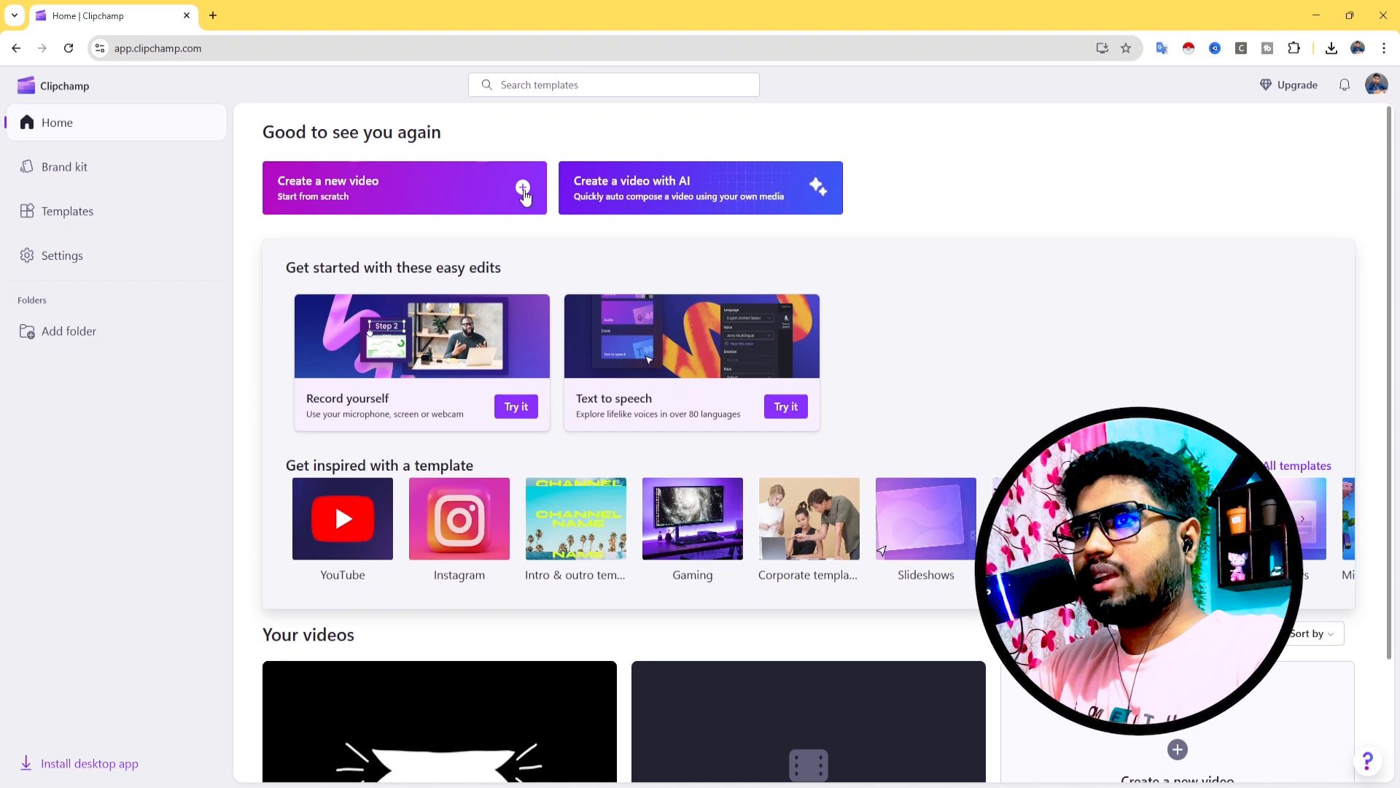
left_click(523, 191)
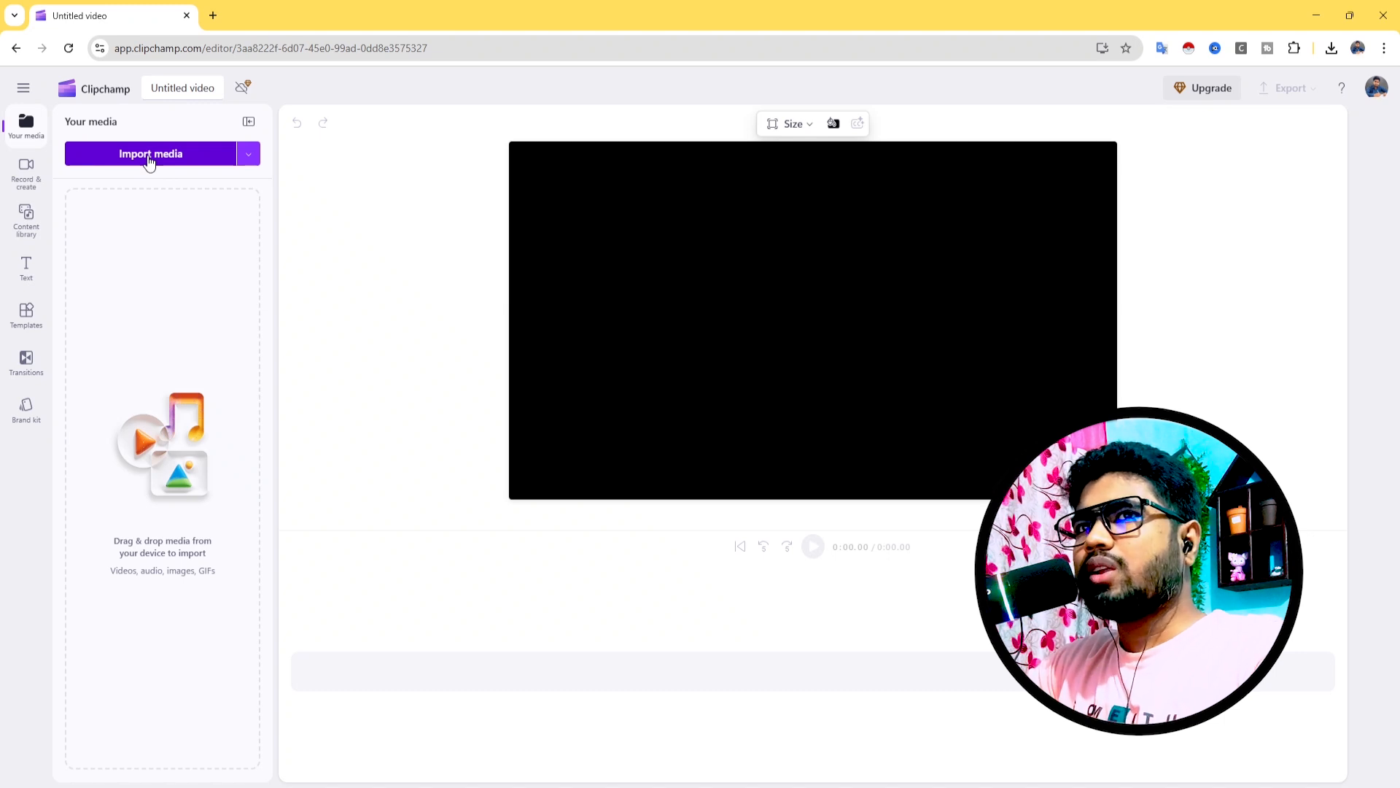
Import video_2025-05-26_23-43-00.mp4 and place it at the start of the timeline.
left_click(171, 164)
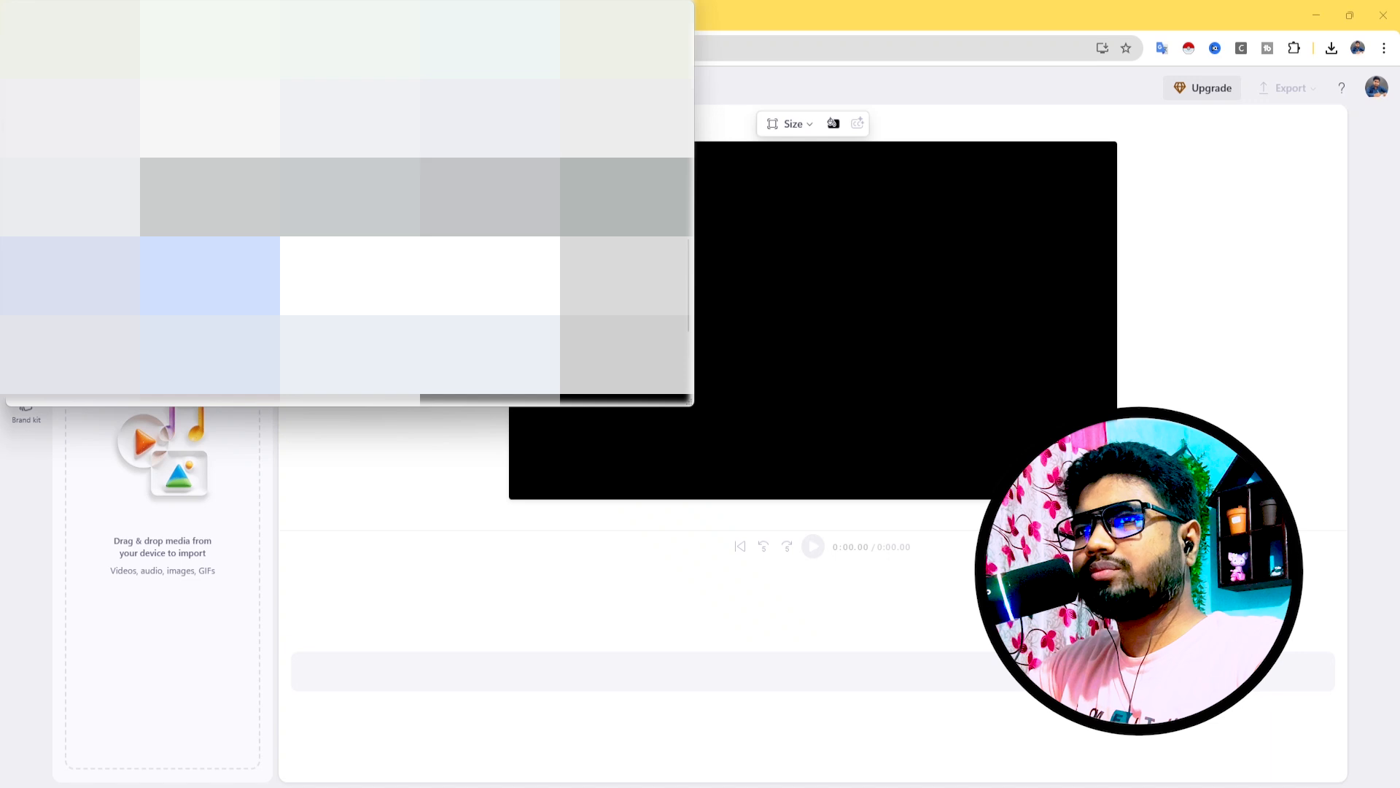
double_click(416, 205)
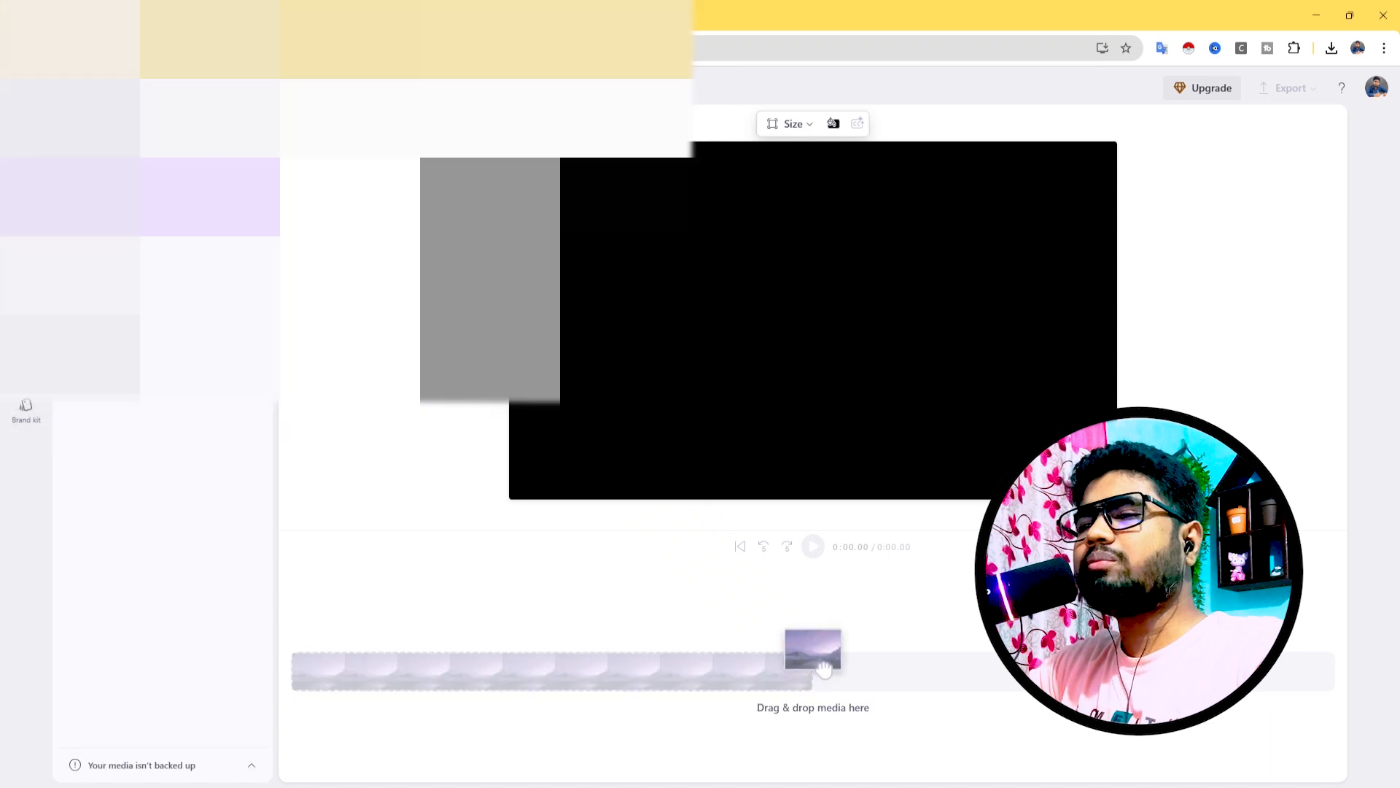
mouse_move(107, 253)
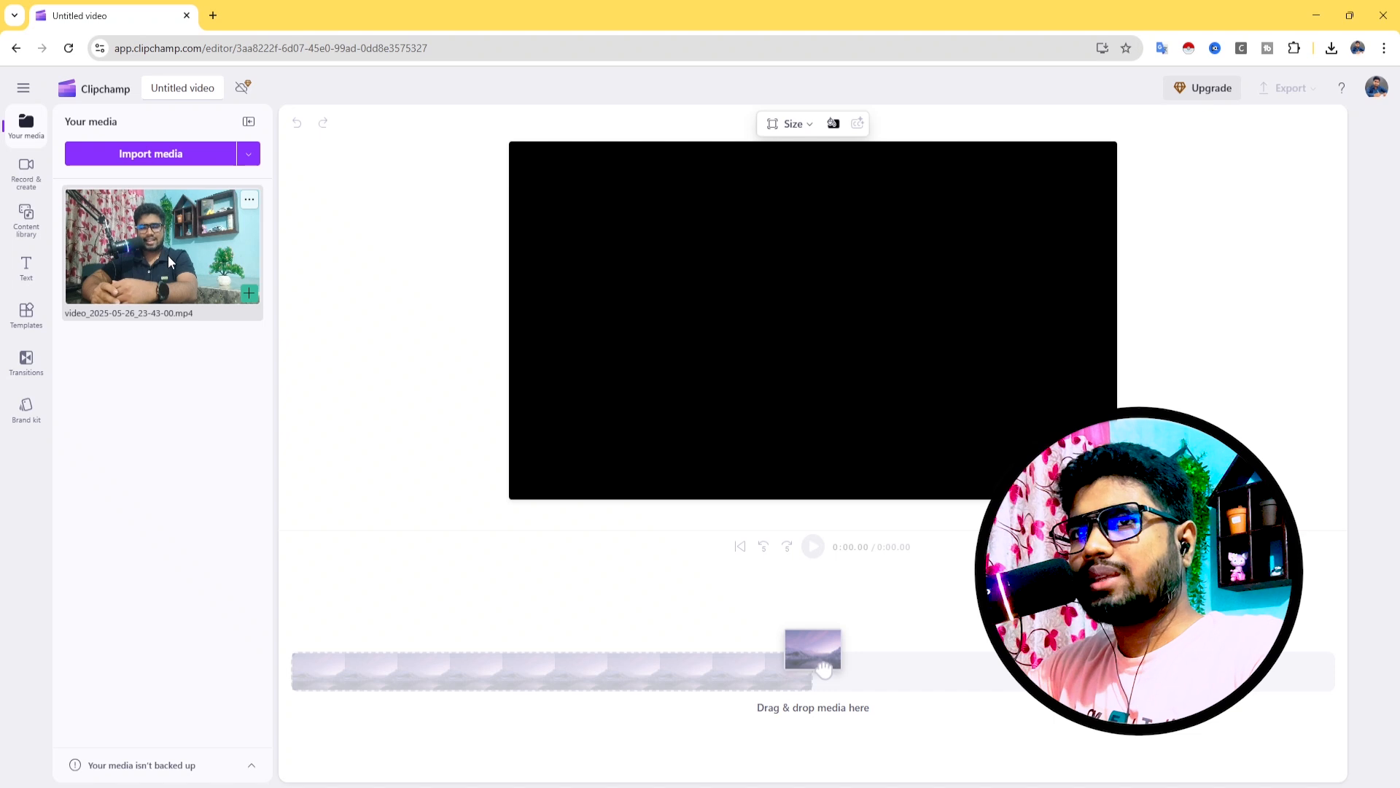
left_click_drag(152, 241, 435, 689)
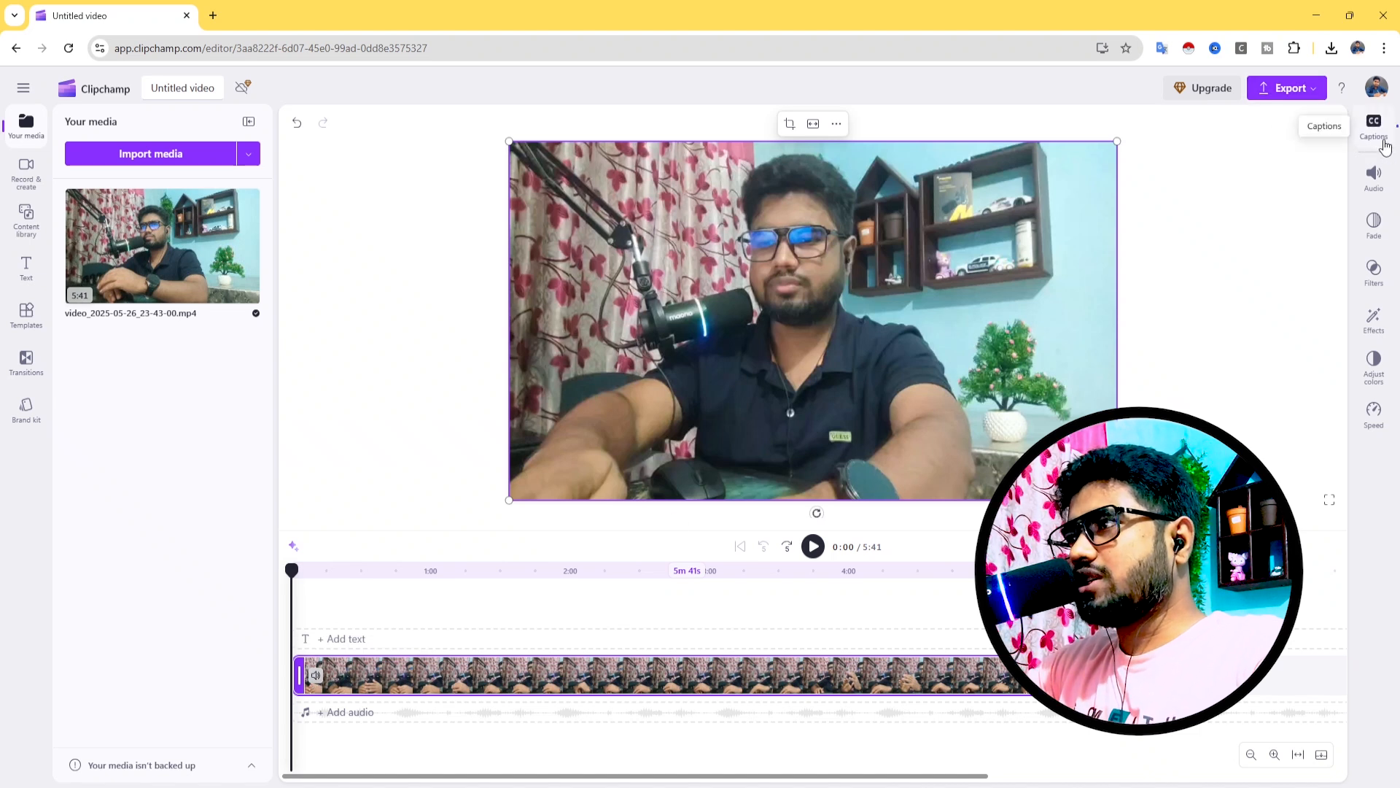
left_click(1376, 223)
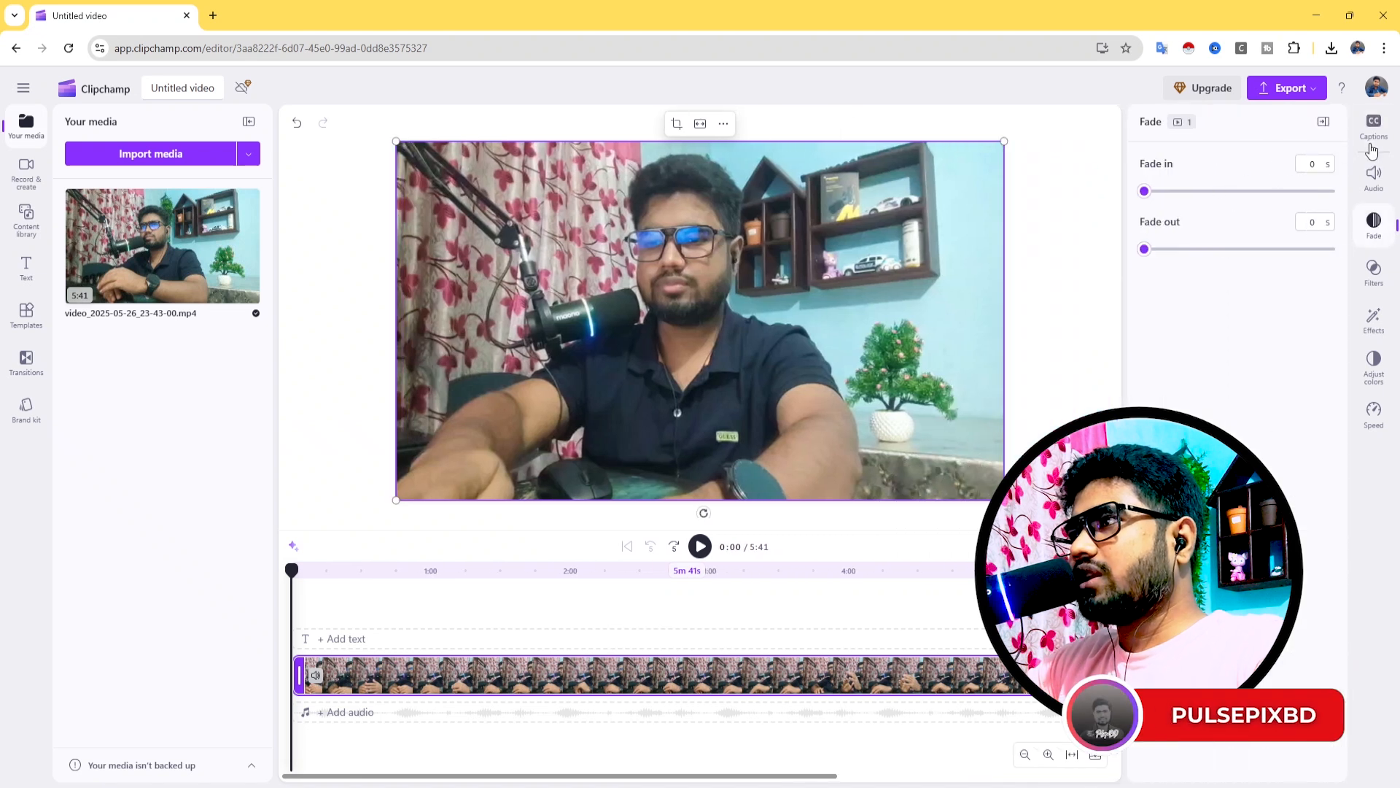
left_click(1374, 179)
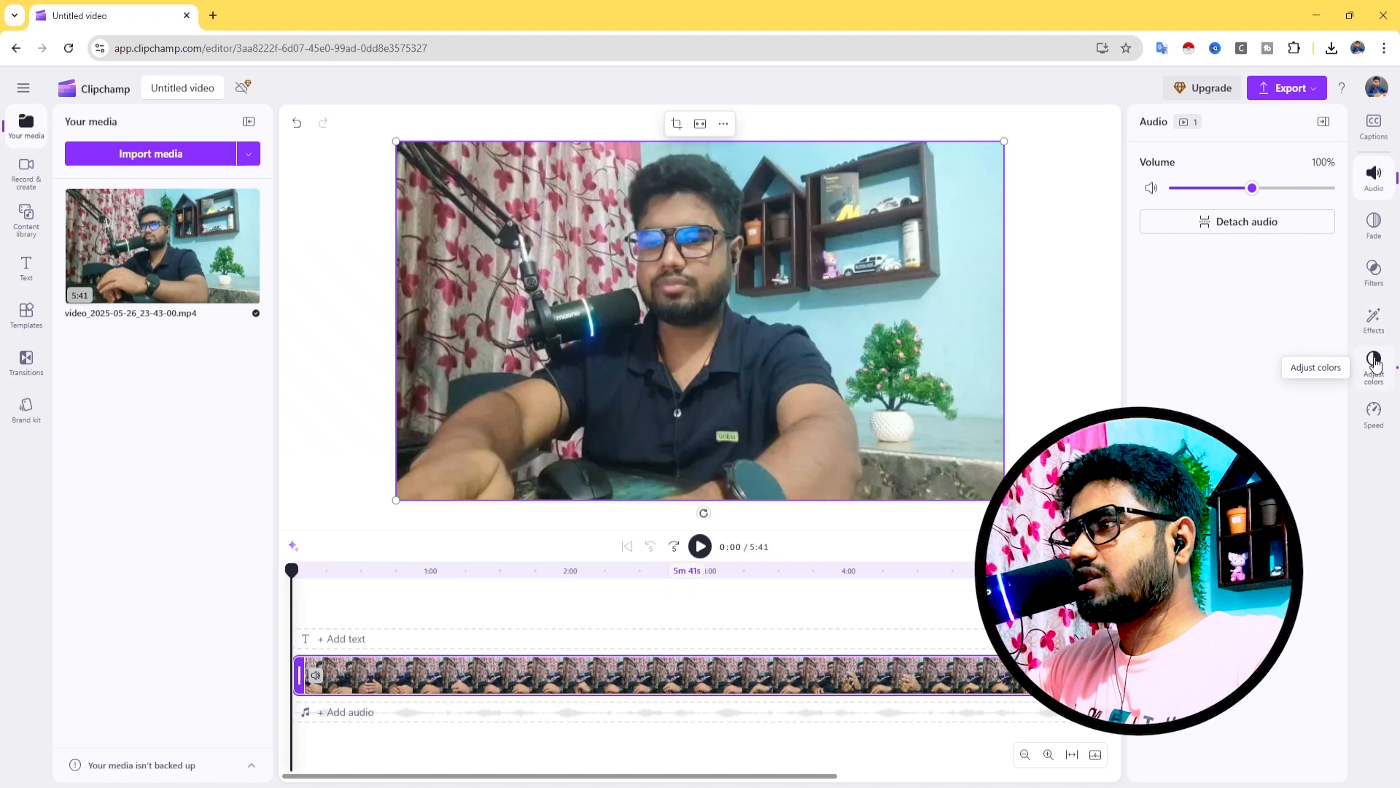
left_click(1374, 413)
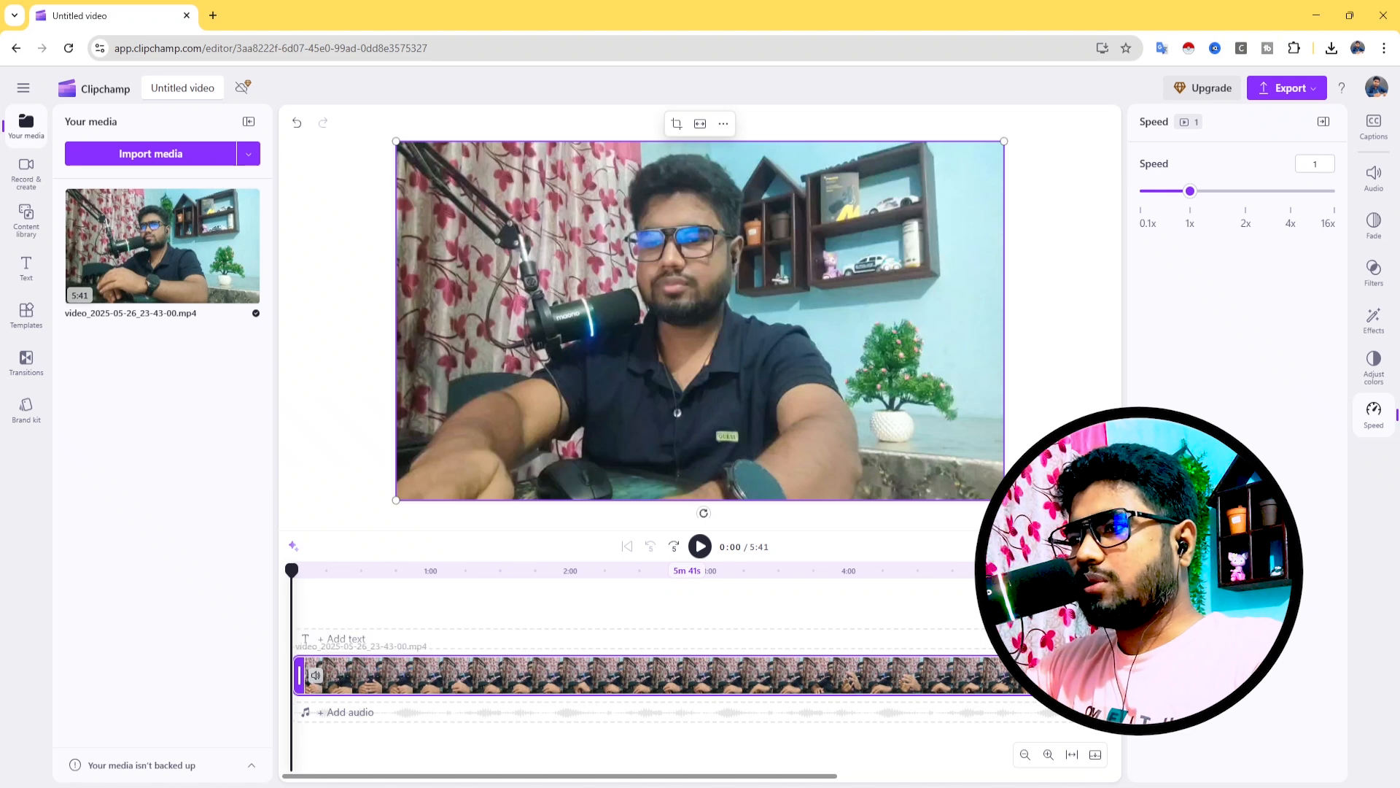
Trim the clip's end to a total duration of 5:36 and split the clip at 1:05.
mouse_move(1078, 674)
left_mouse_down()
mouse_move(840, 679)
mouse_move(1076, 678)
left_mouse_up()
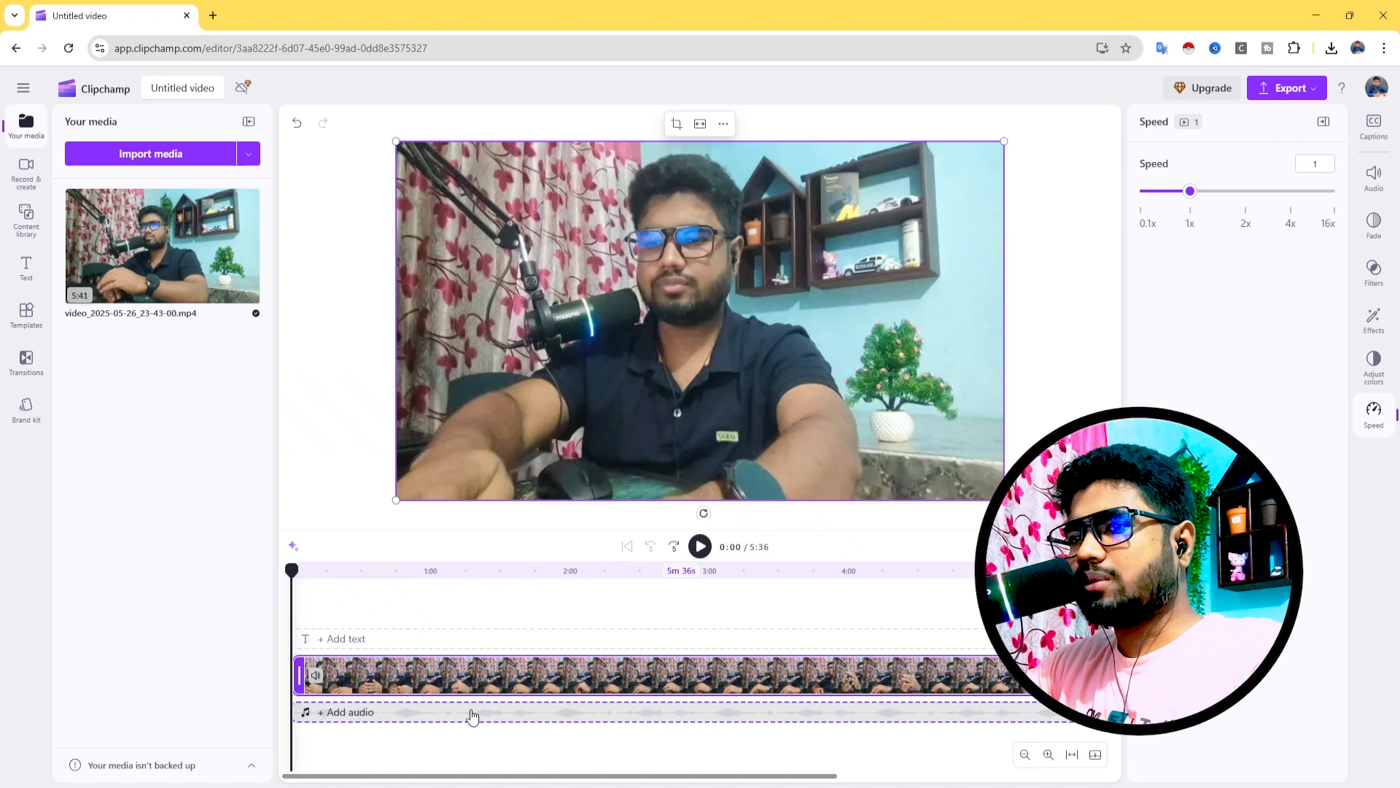
left_click(502, 715)
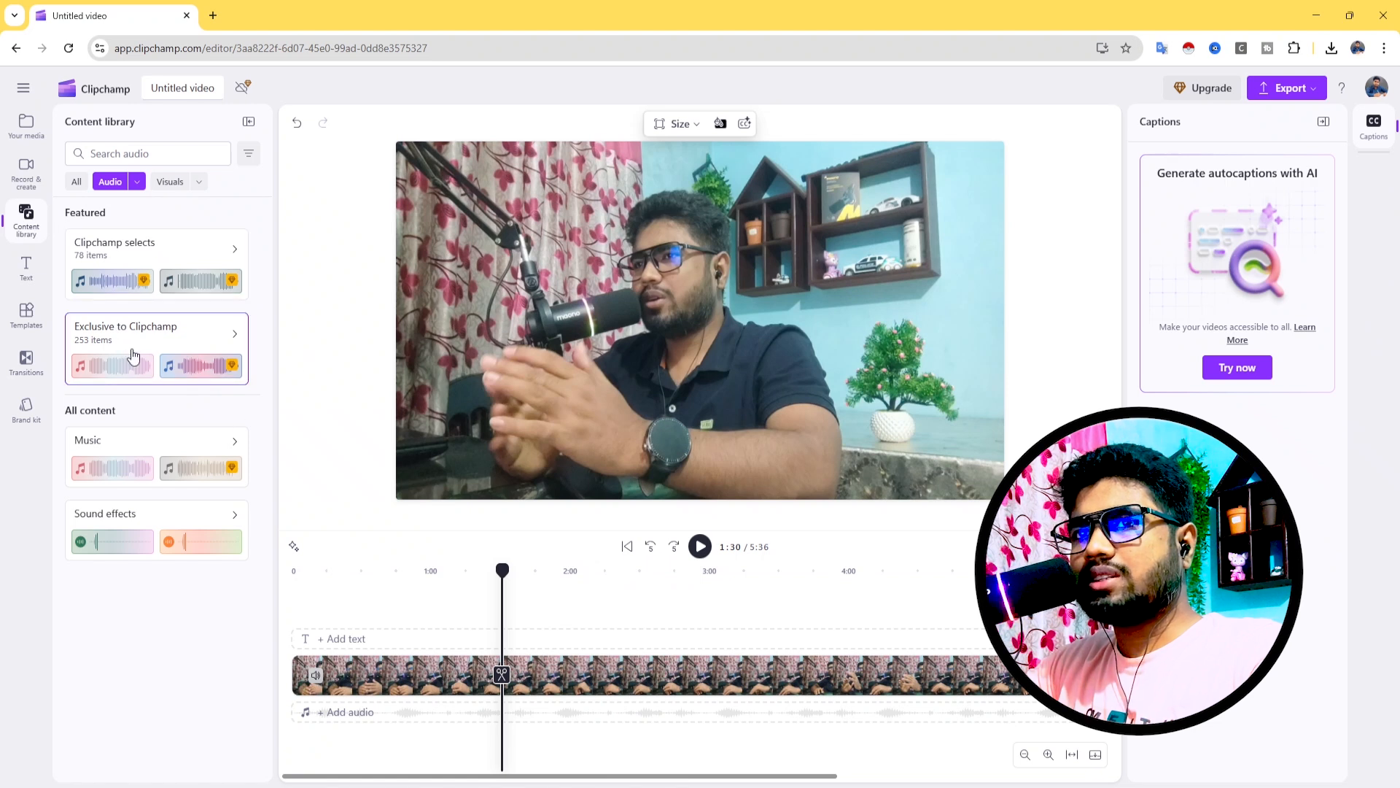
left_click(442, 607)
left_click(519, 689)
left_click(443, 674)
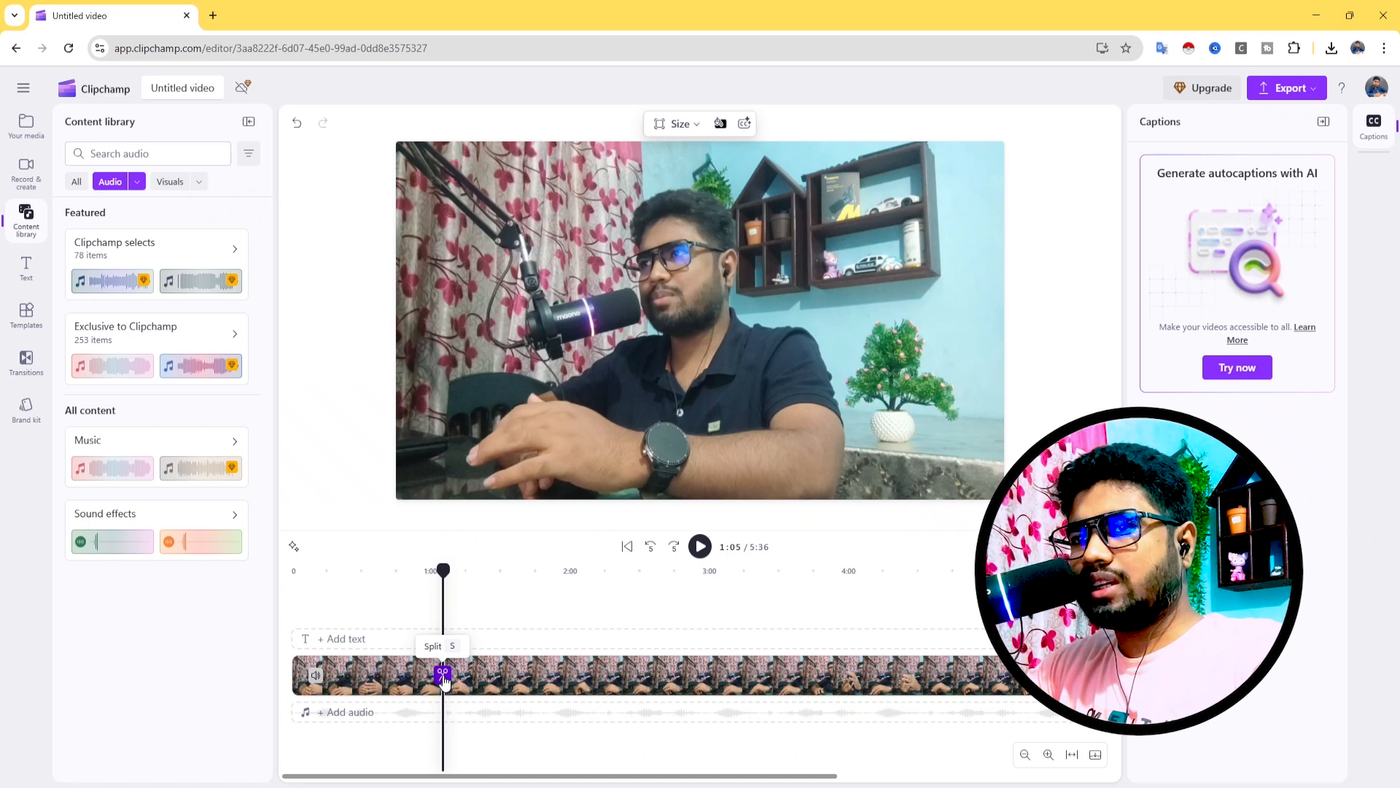
left_click(442, 674)
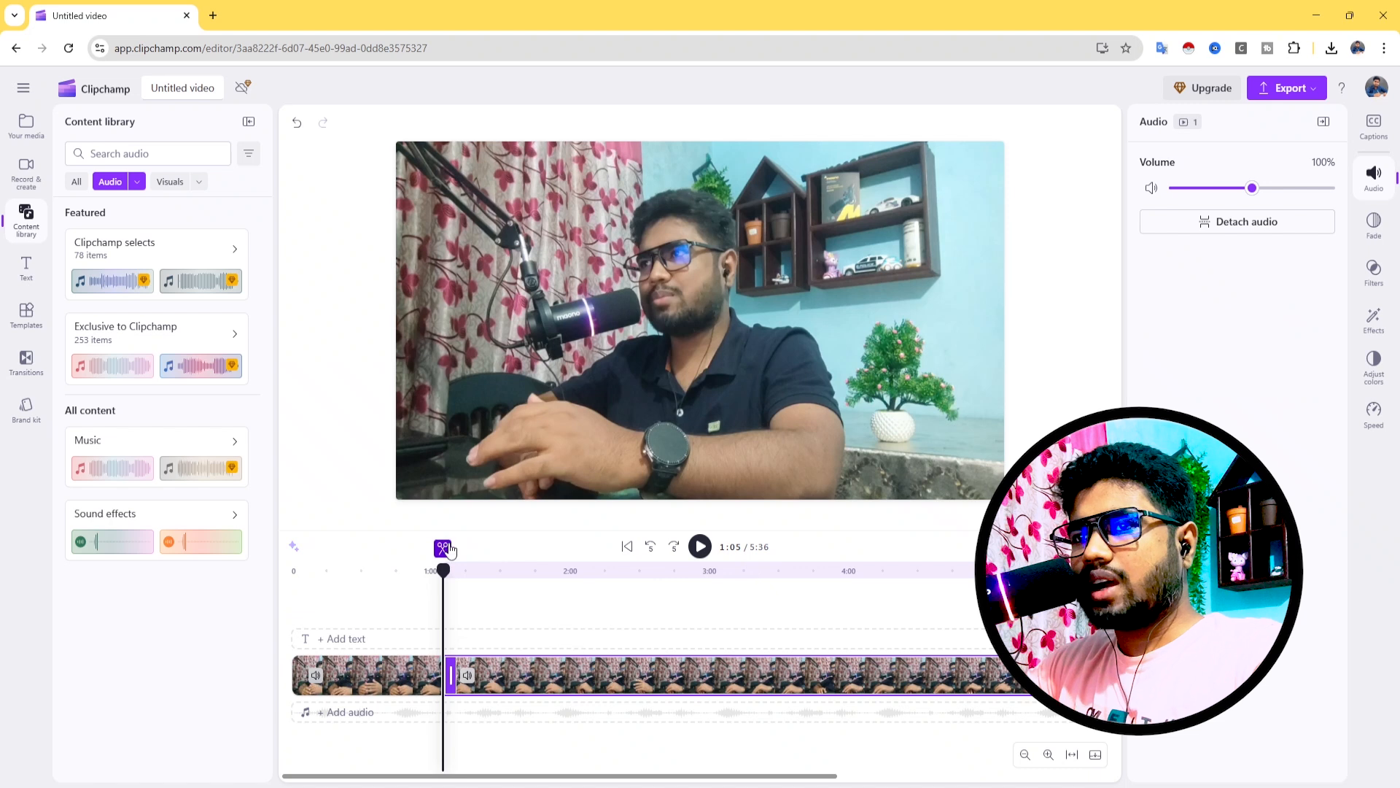
Split the remaining footage at 2:10 and again at about 3:09.
left_click_drag(442, 570, 594, 570)
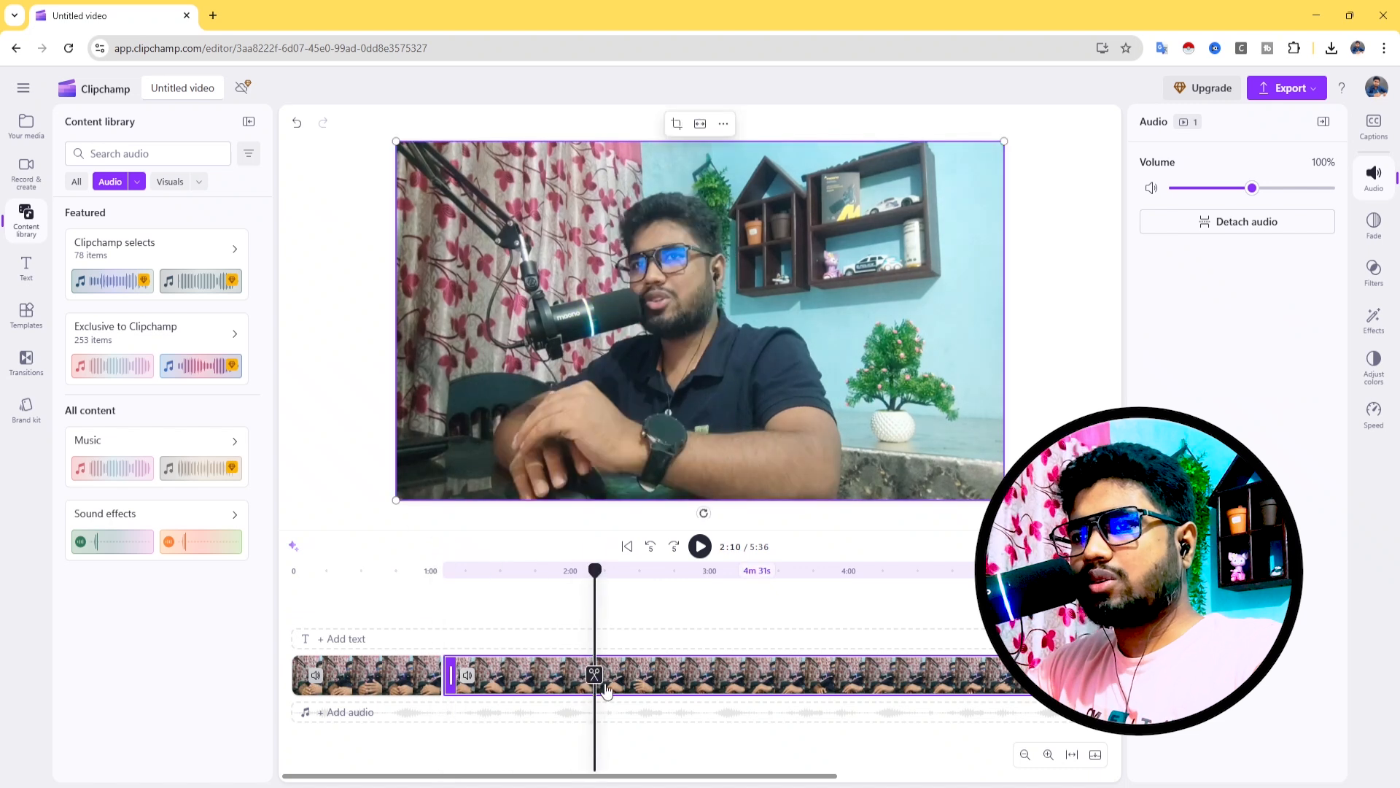
left_click(595, 674)
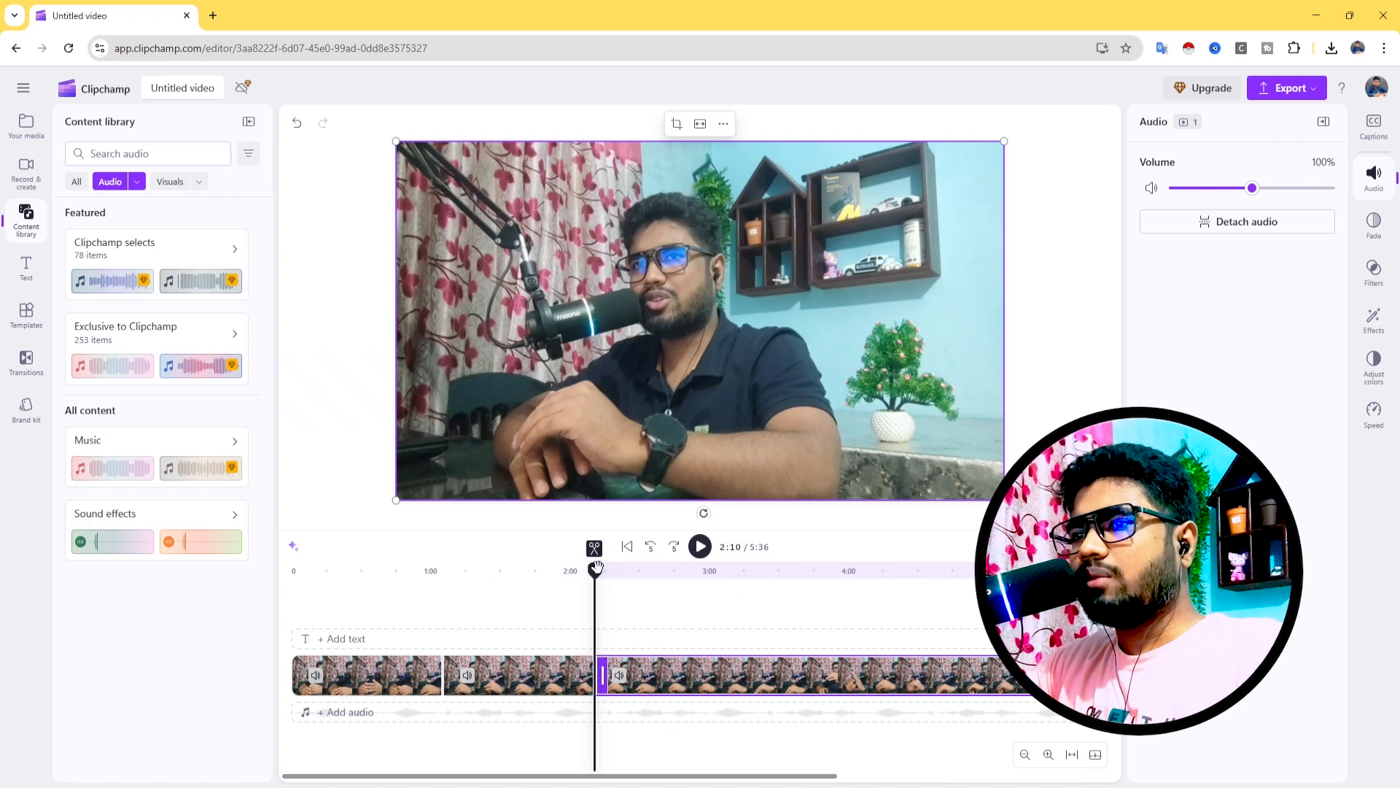
left_click_drag(595, 570, 728, 574)
left_click(729, 674)
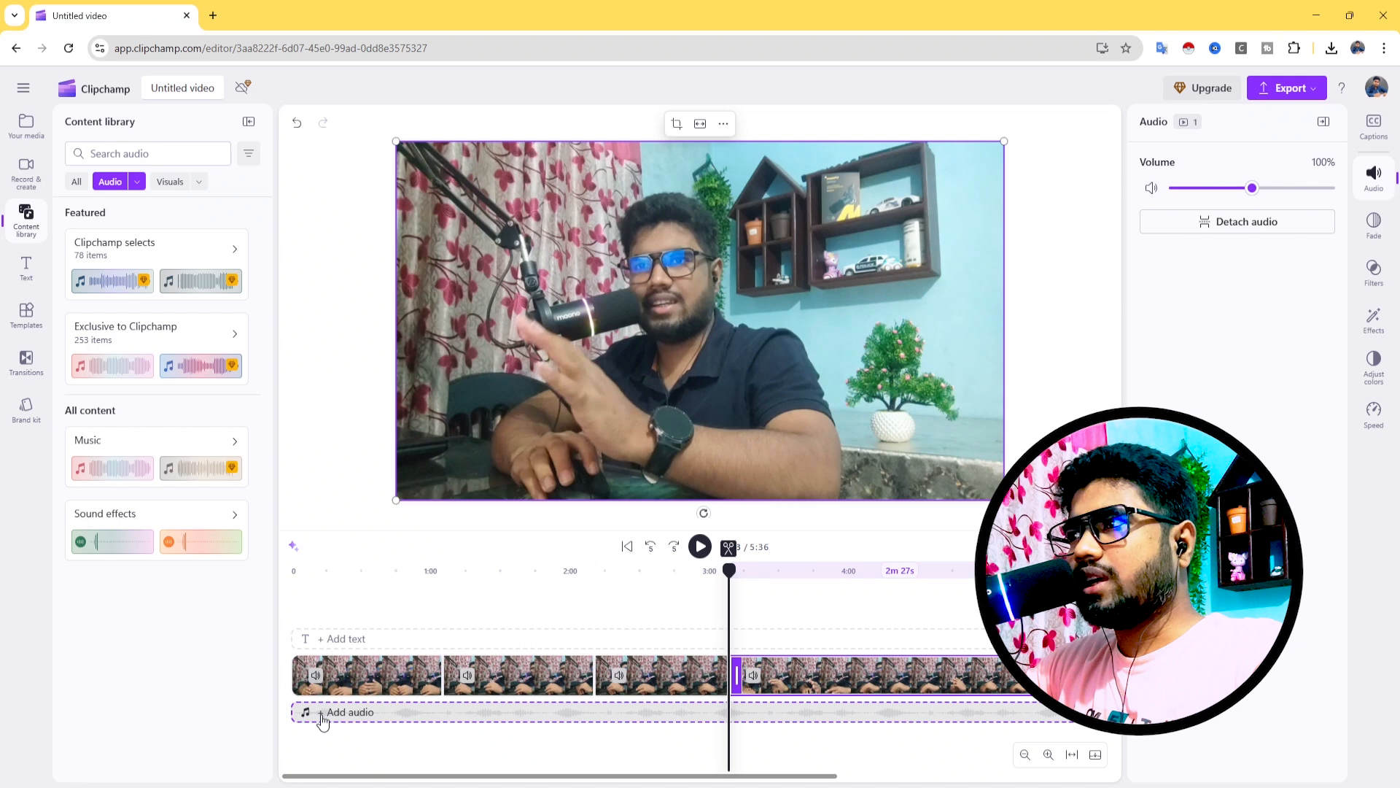
Add the basic circle shape from the content library's visuals to the timeline at the last split.
left_click(21, 127)
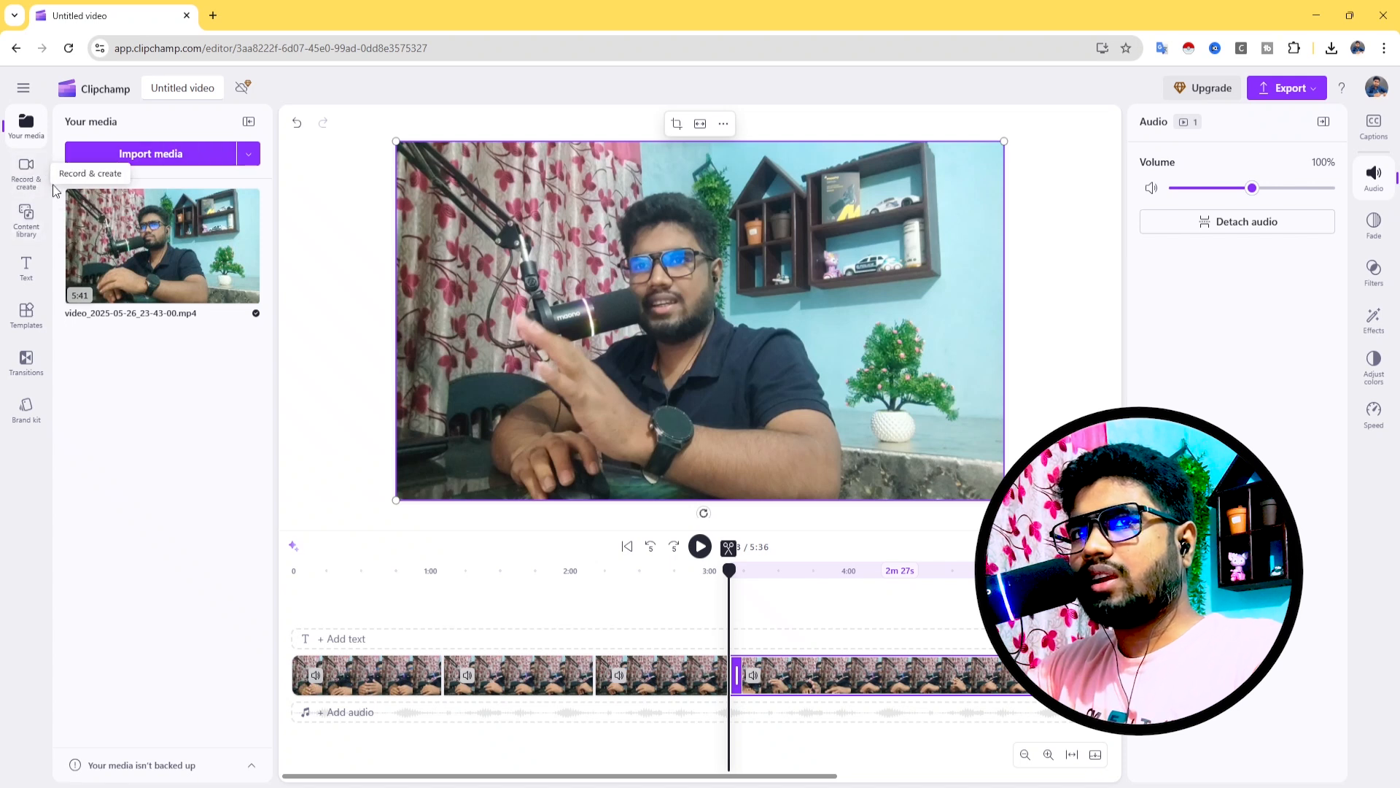
left_click(33, 223)
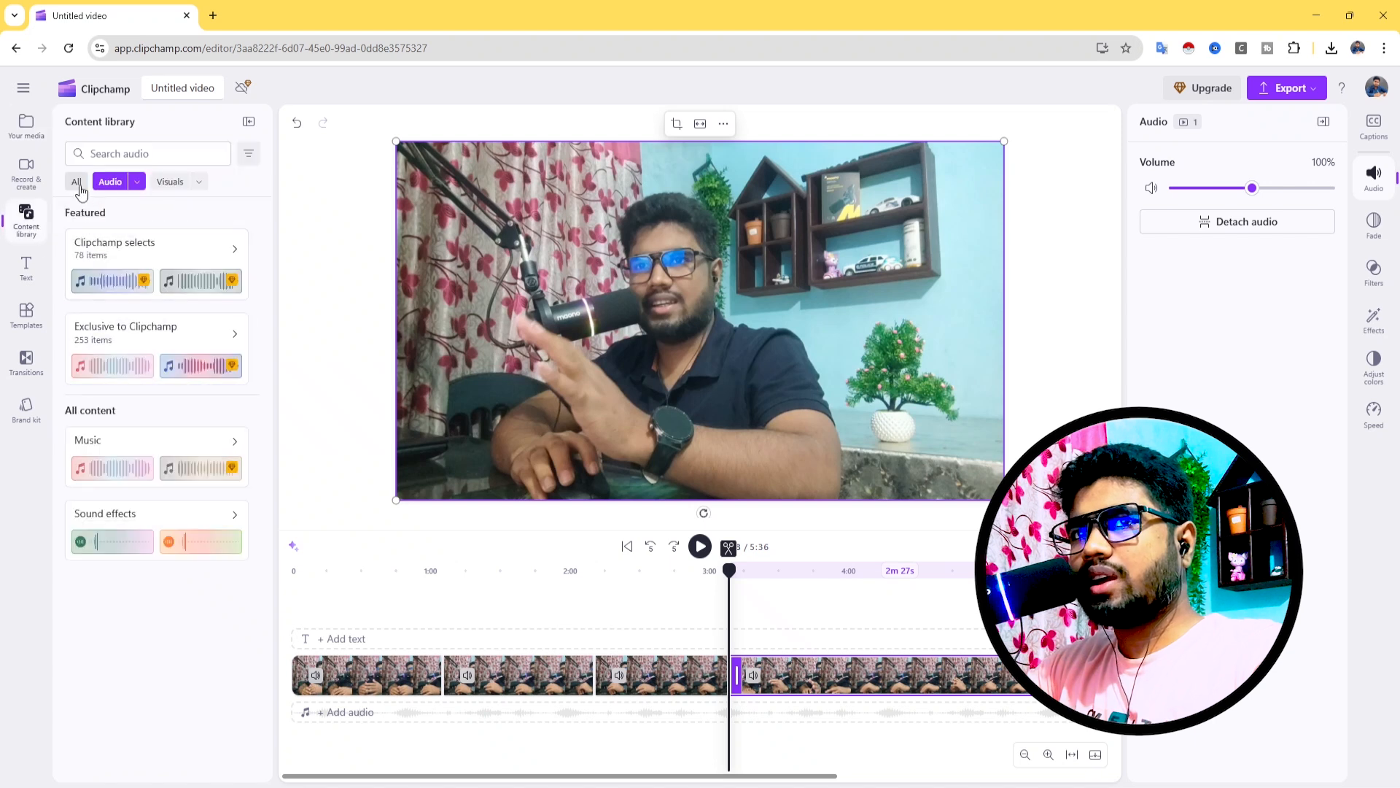
left_click(173, 182)
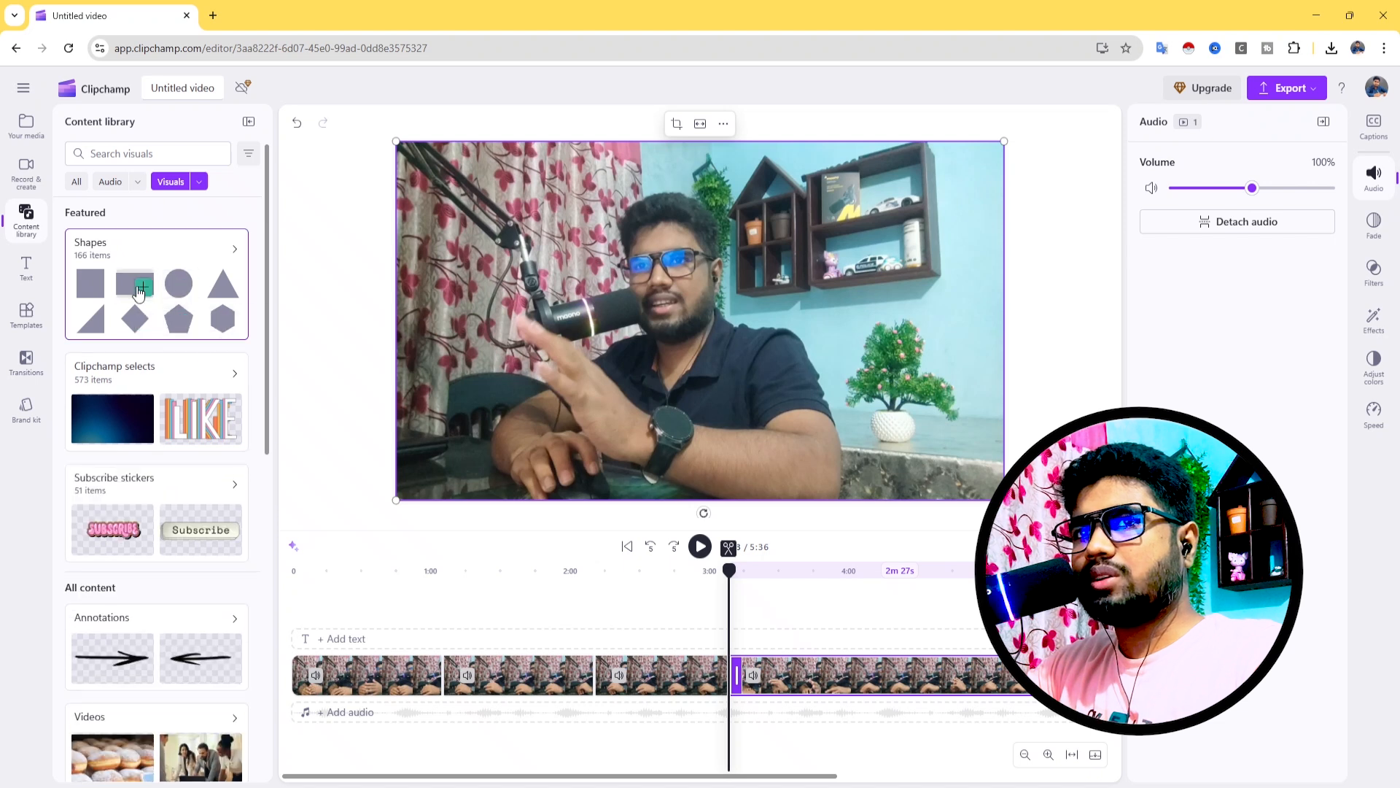
left_click(178, 280)
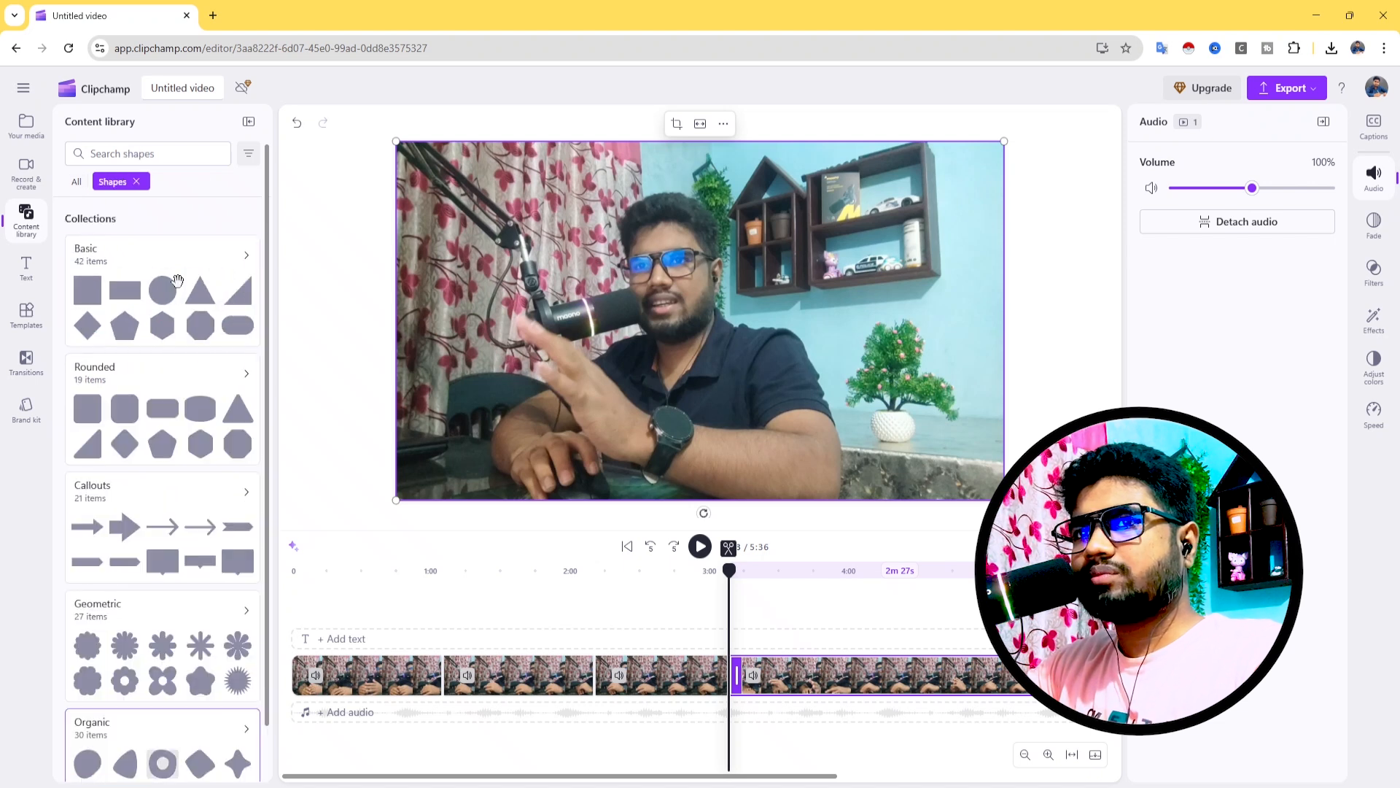
left_click(167, 294)
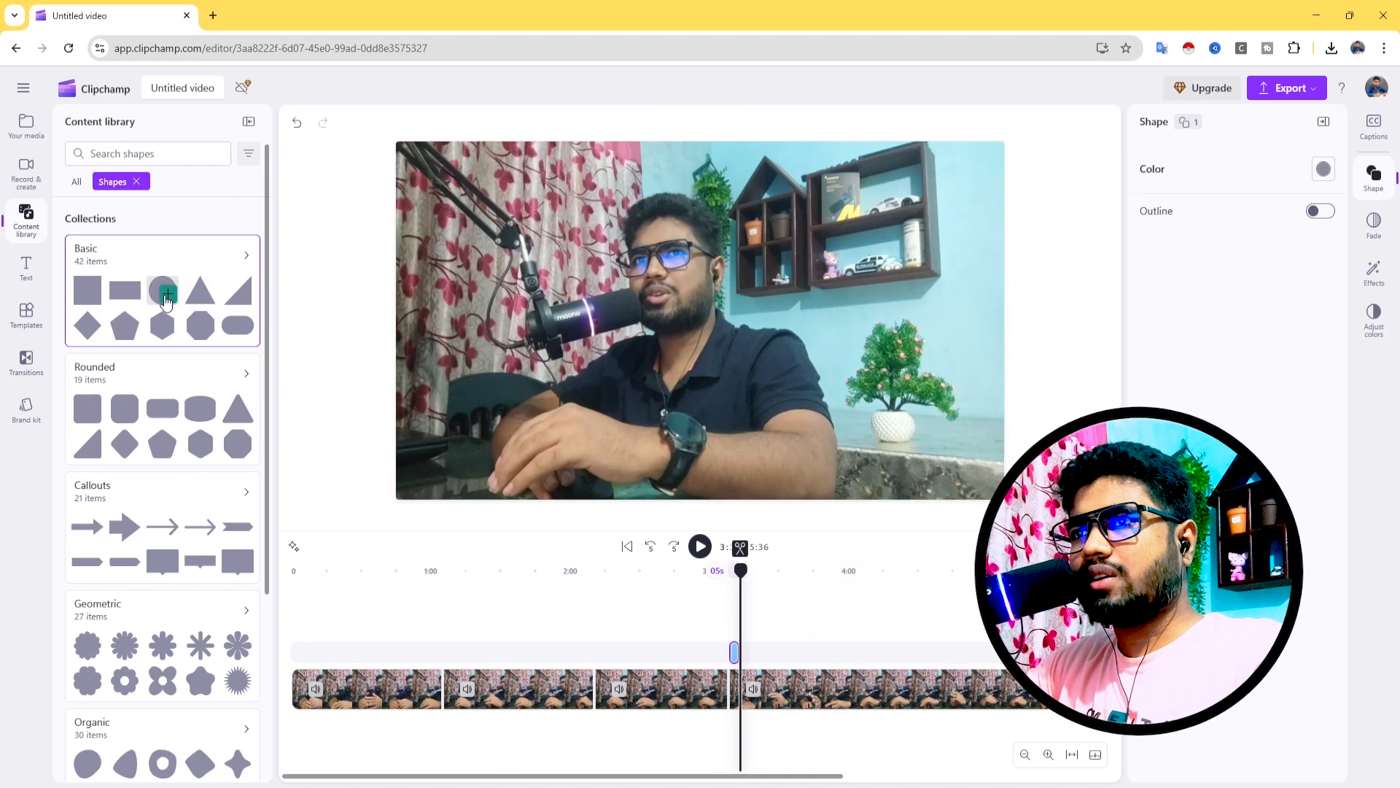
Shrink the circle to less than half its size and position it over the speaker's chest.
left_click(734, 645)
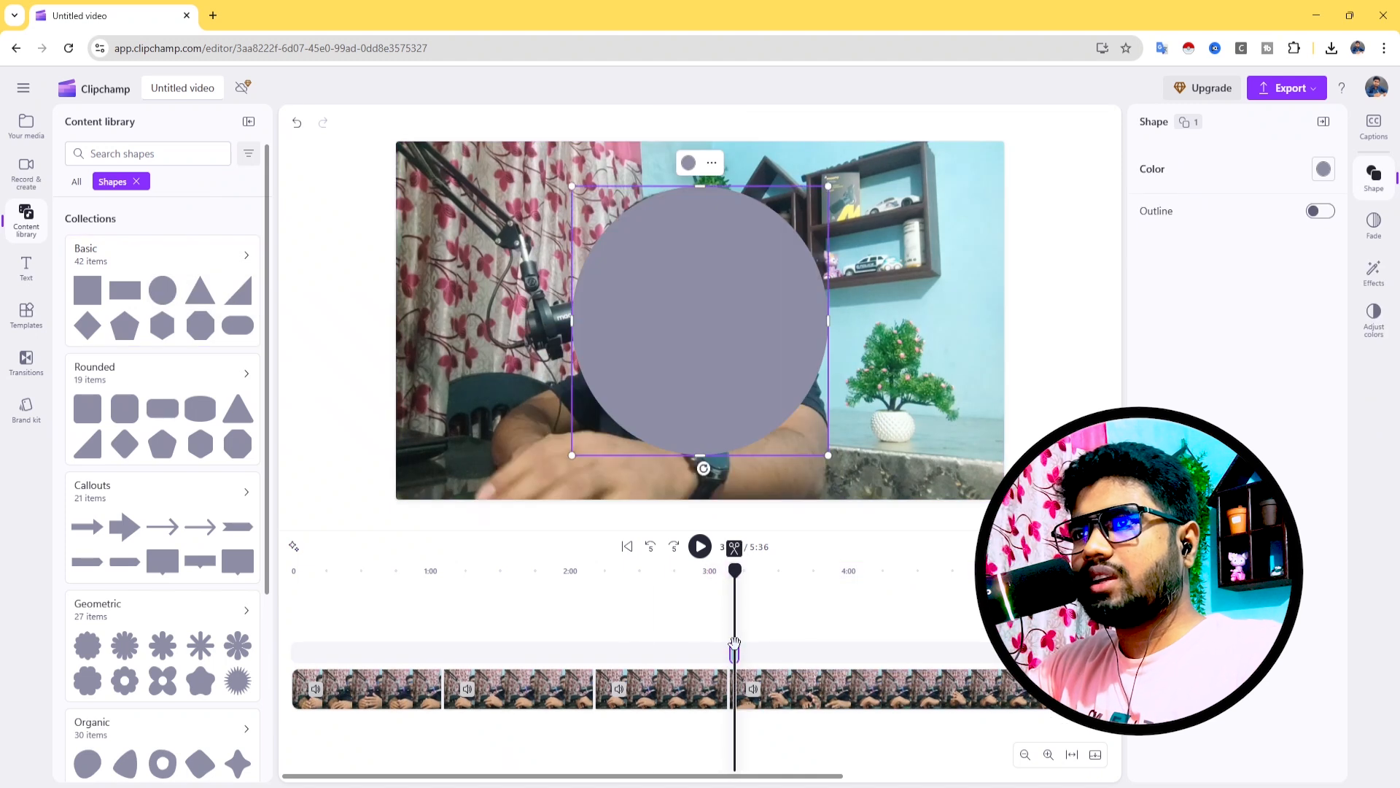
left_click_drag(729, 390, 766, 349)
left_click_drag(866, 143, 725, 299)
left_click_drag(667, 356, 700, 385)
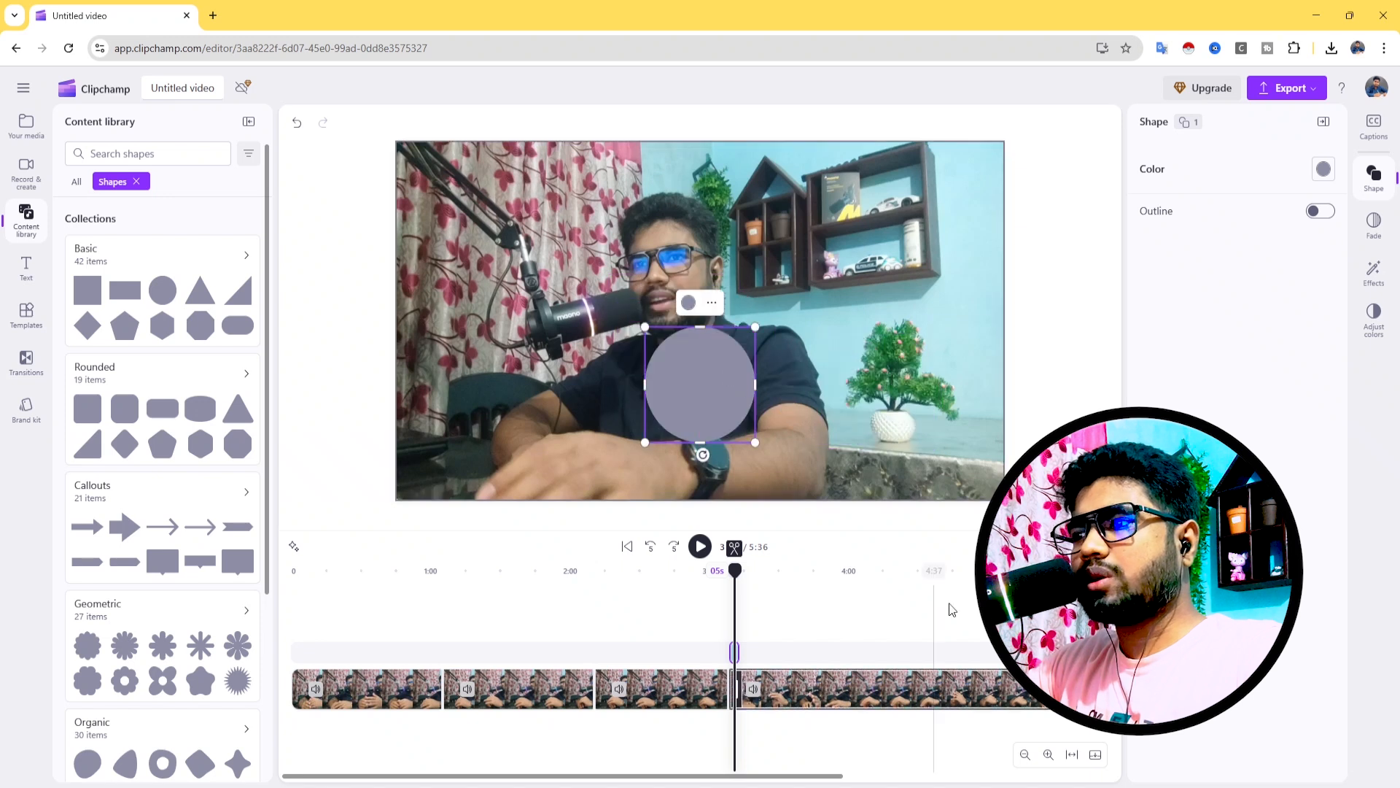
Delete the circle shape from the video.
left_click(711, 395)
left_click(711, 395)
key("Delete")
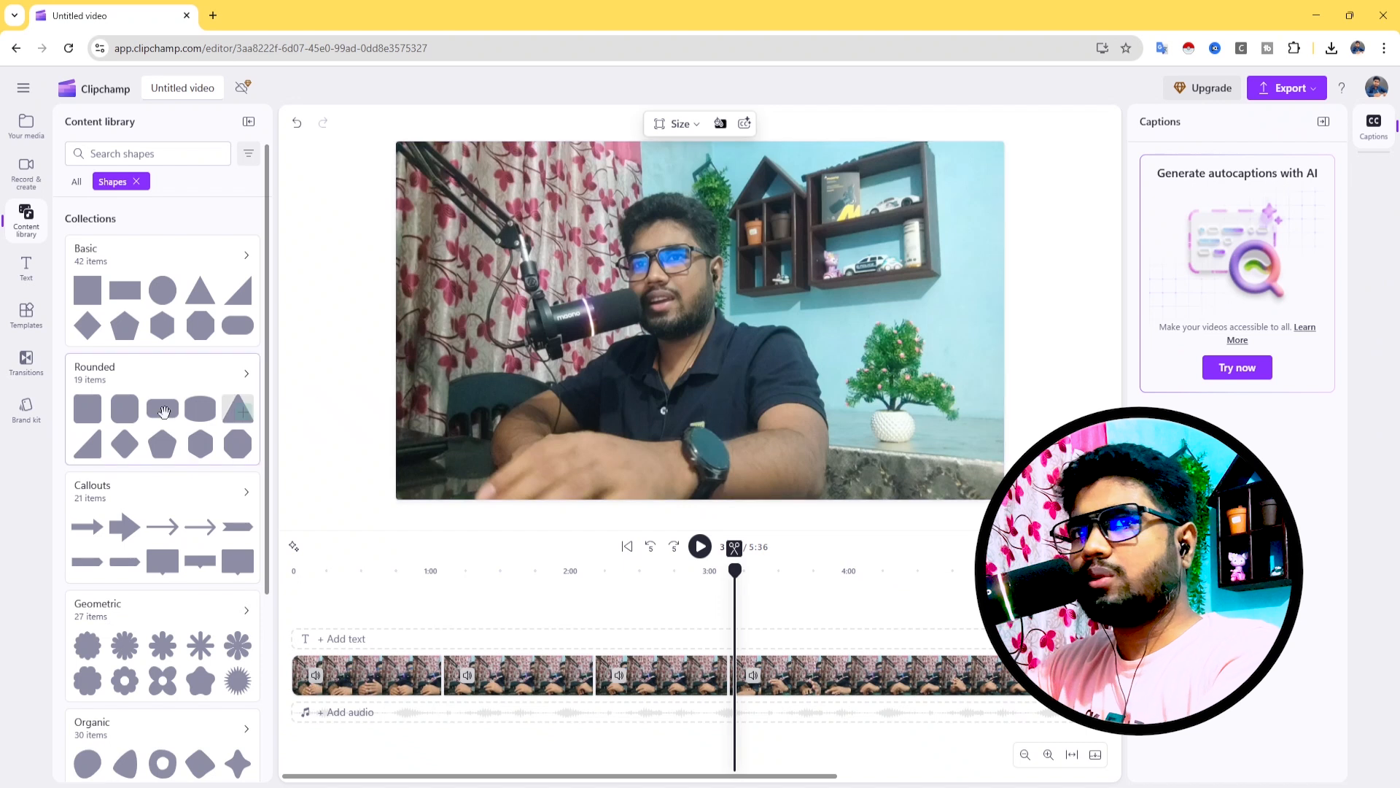
Add the Clean Title text to the timeline just after the last split and preview its start.
left_click(73, 184)
left_click(27, 267)
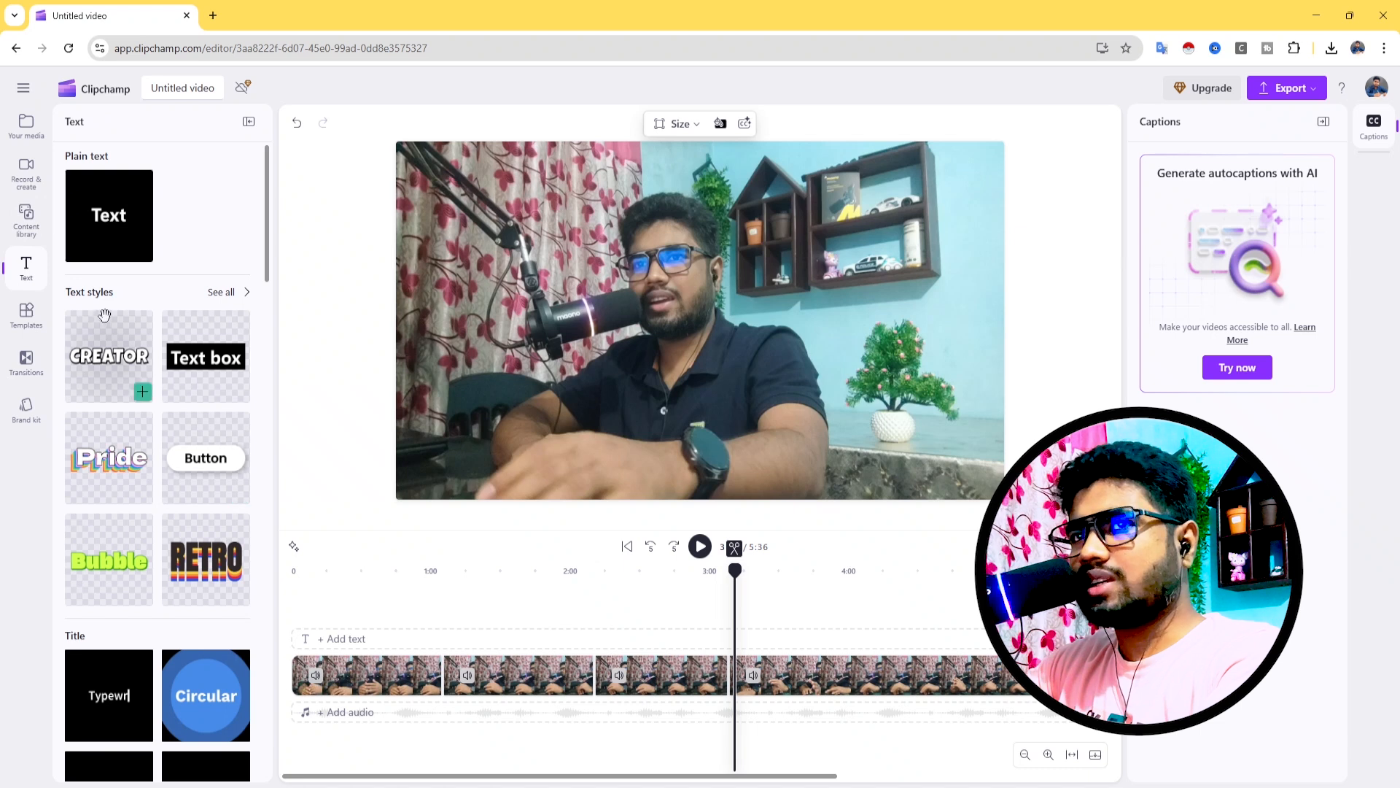
scroll(110, 323, "down", 6)
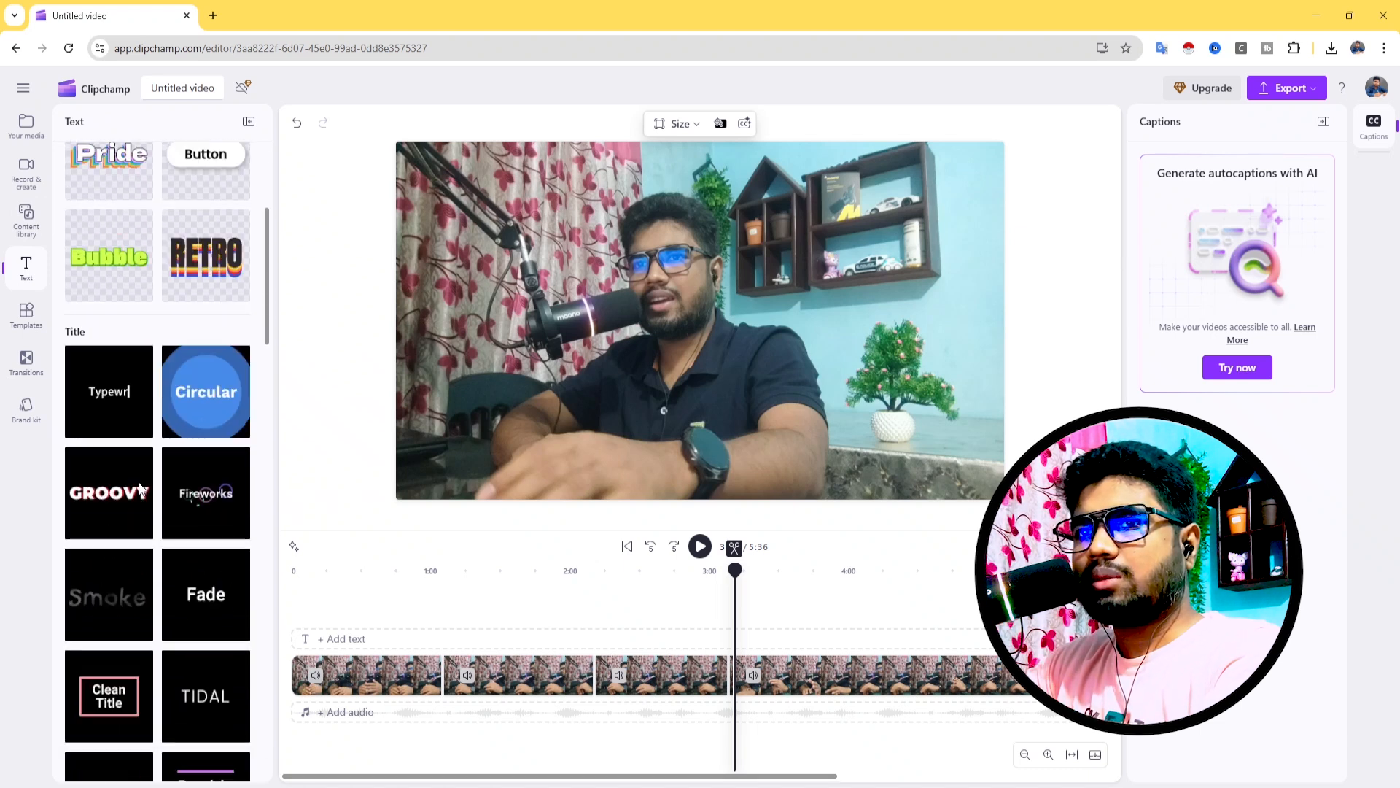
scroll(155, 493, "down", 4)
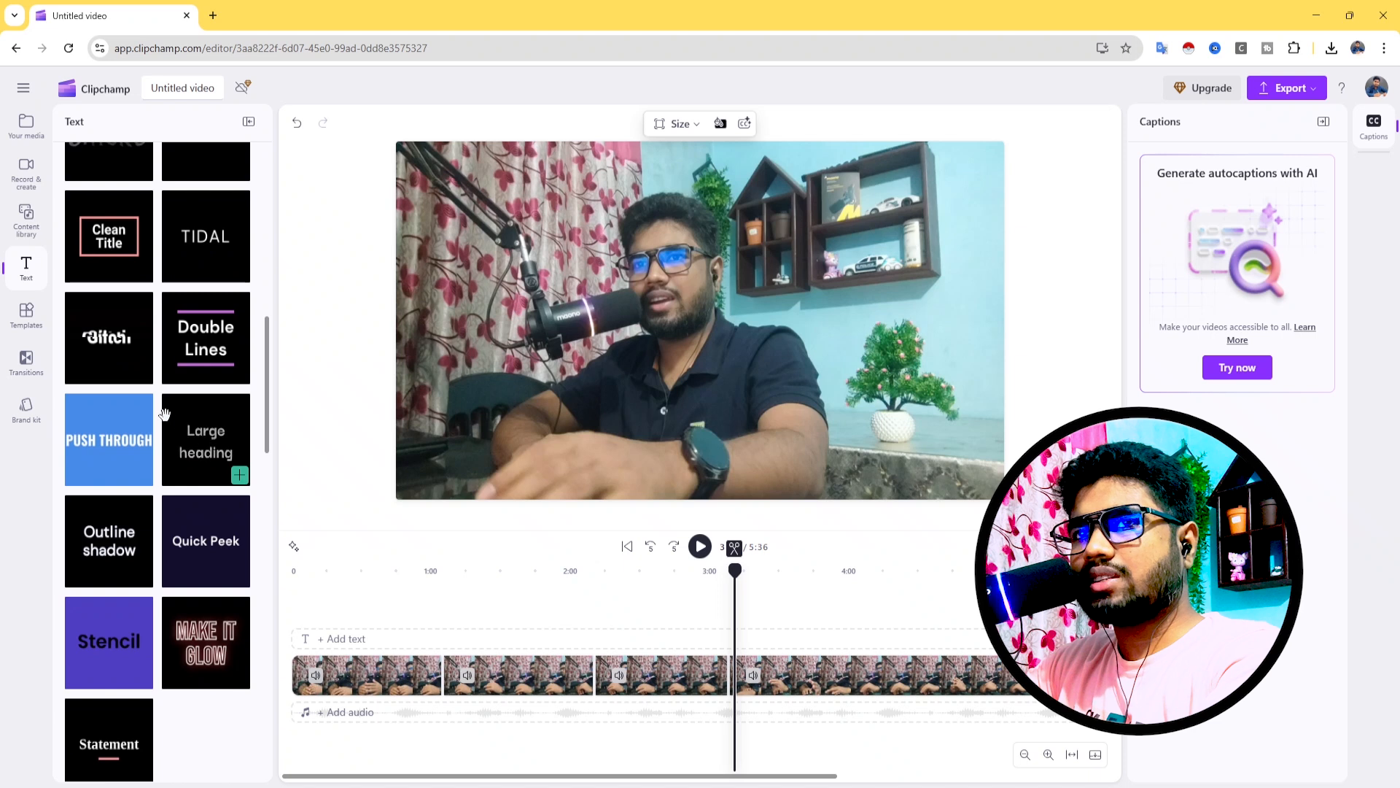
scroll(167, 414, "up", 2)
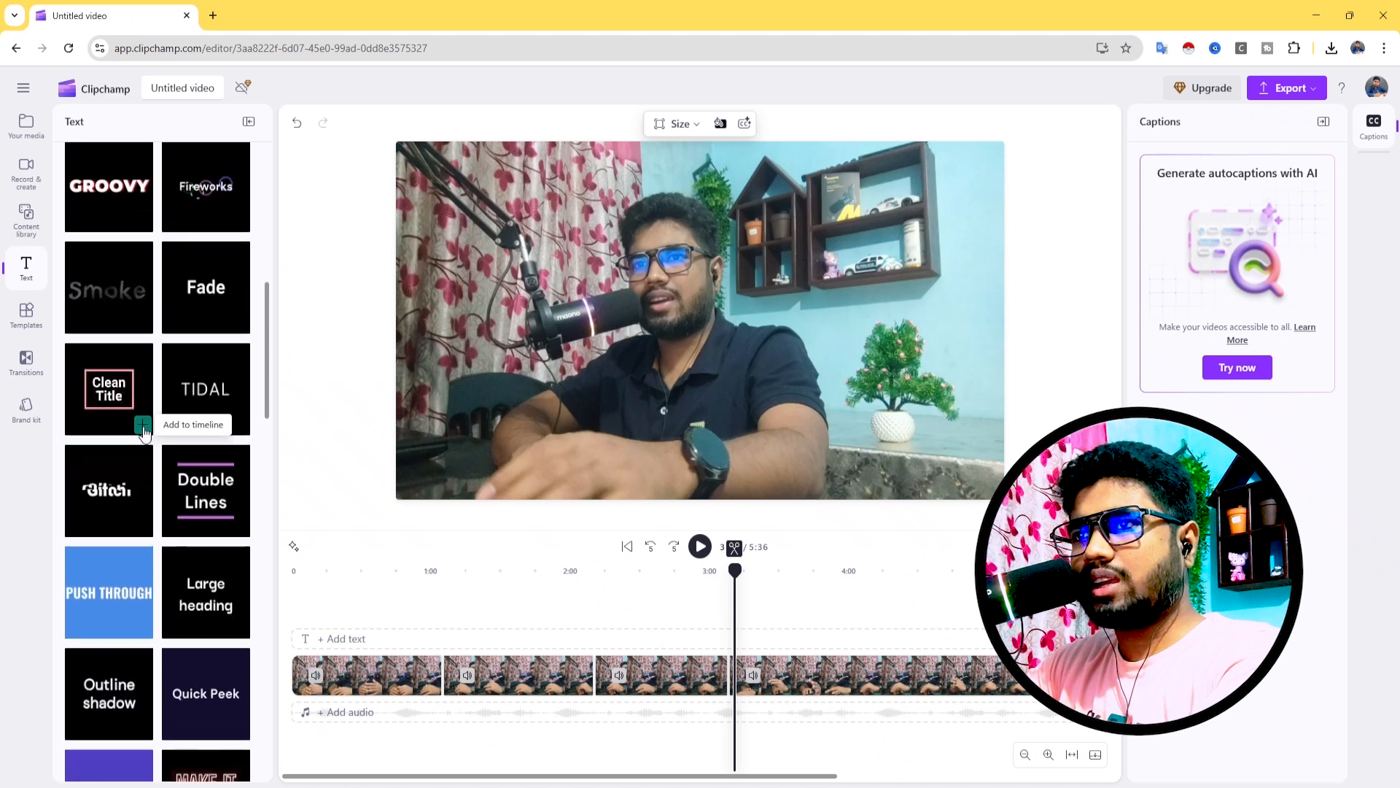
left_click(144, 426)
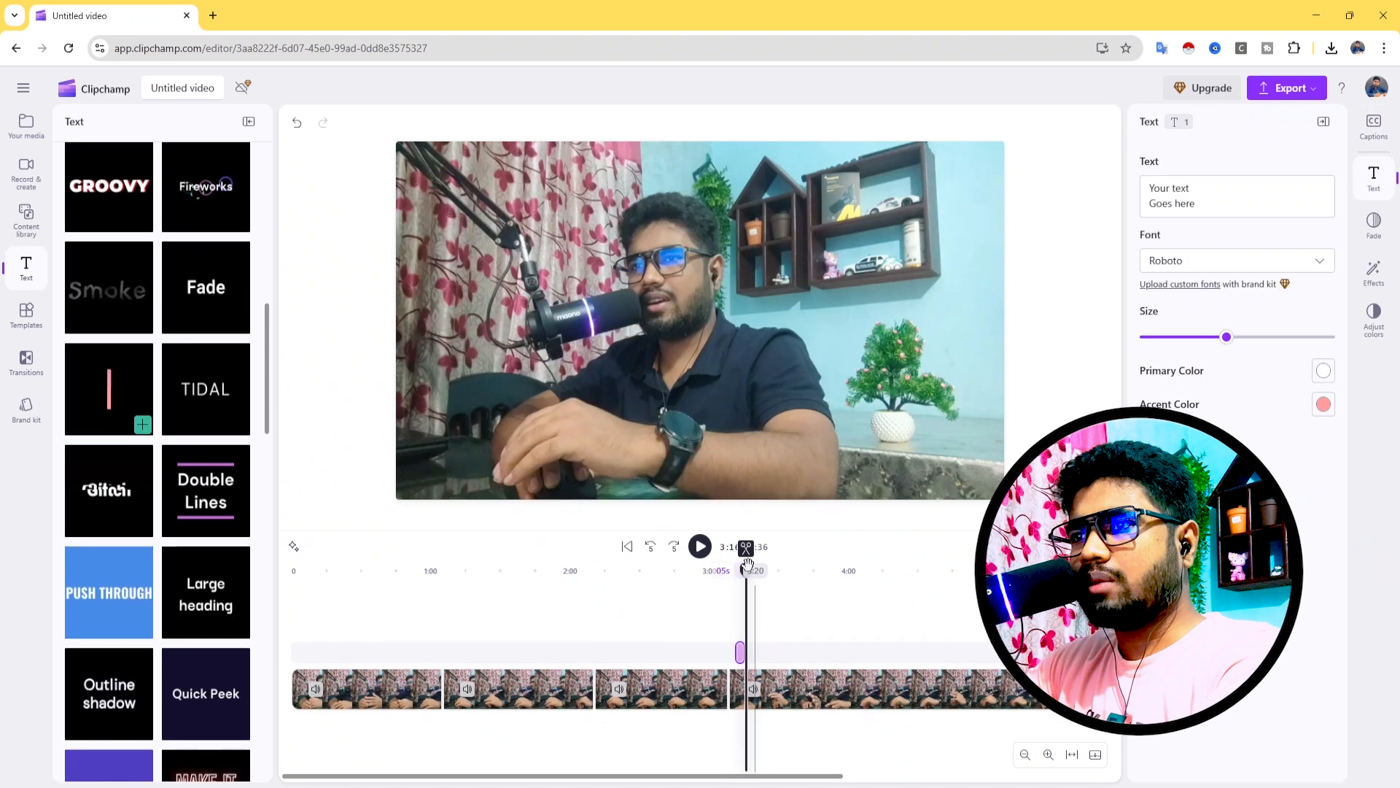
left_click_drag(745, 573, 733, 576)
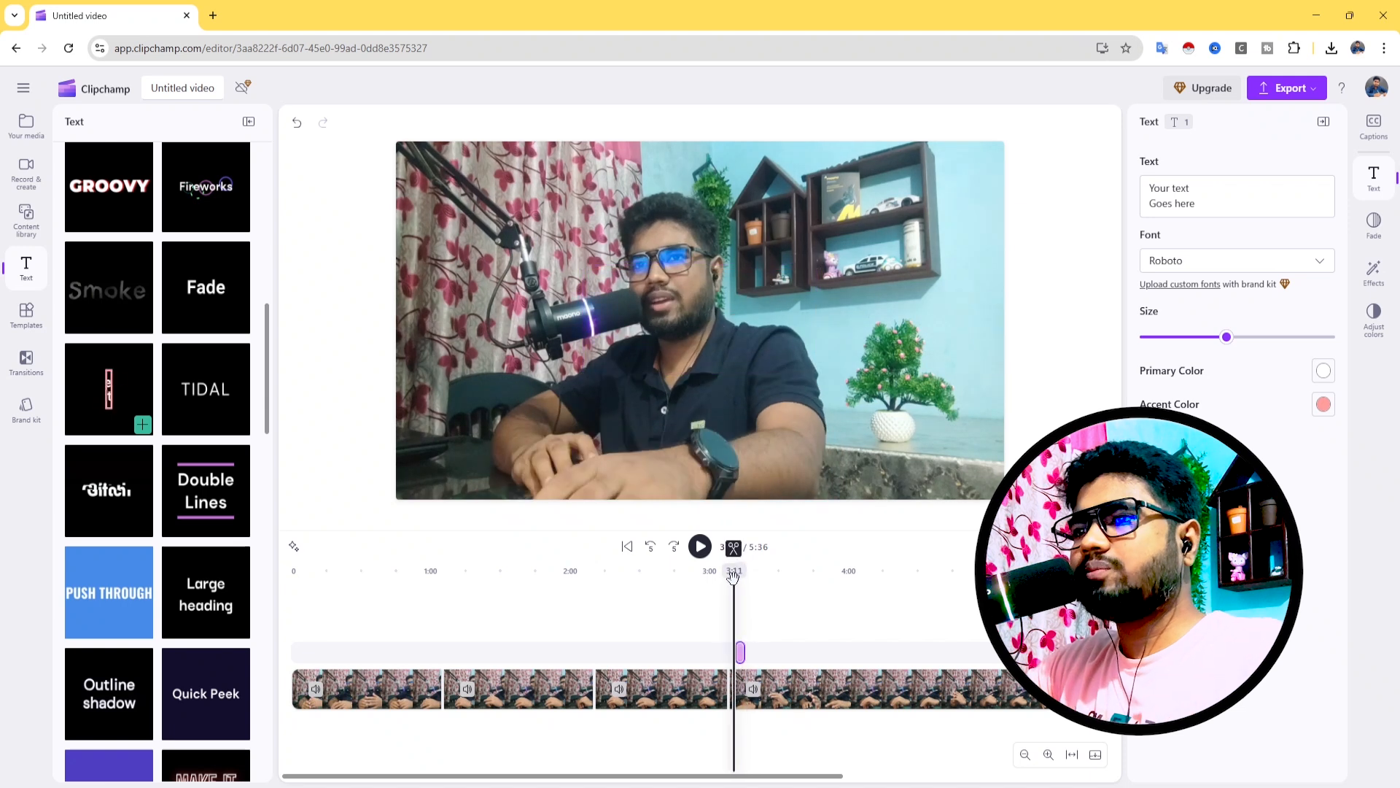
key("space")
key("space")
Mute the audio of the first video clip and play the title section.
left_click(377, 688)
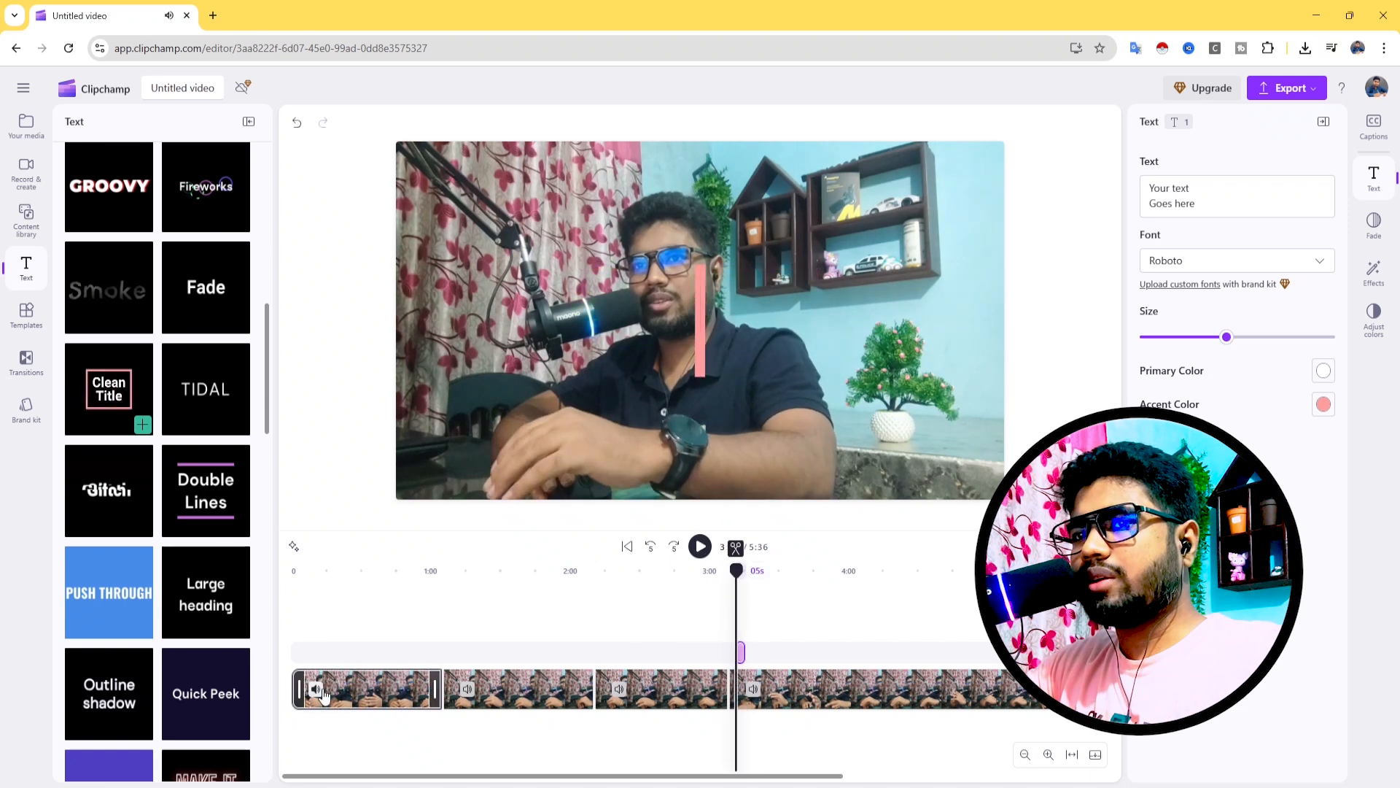
left_click(317, 690)
key("space")
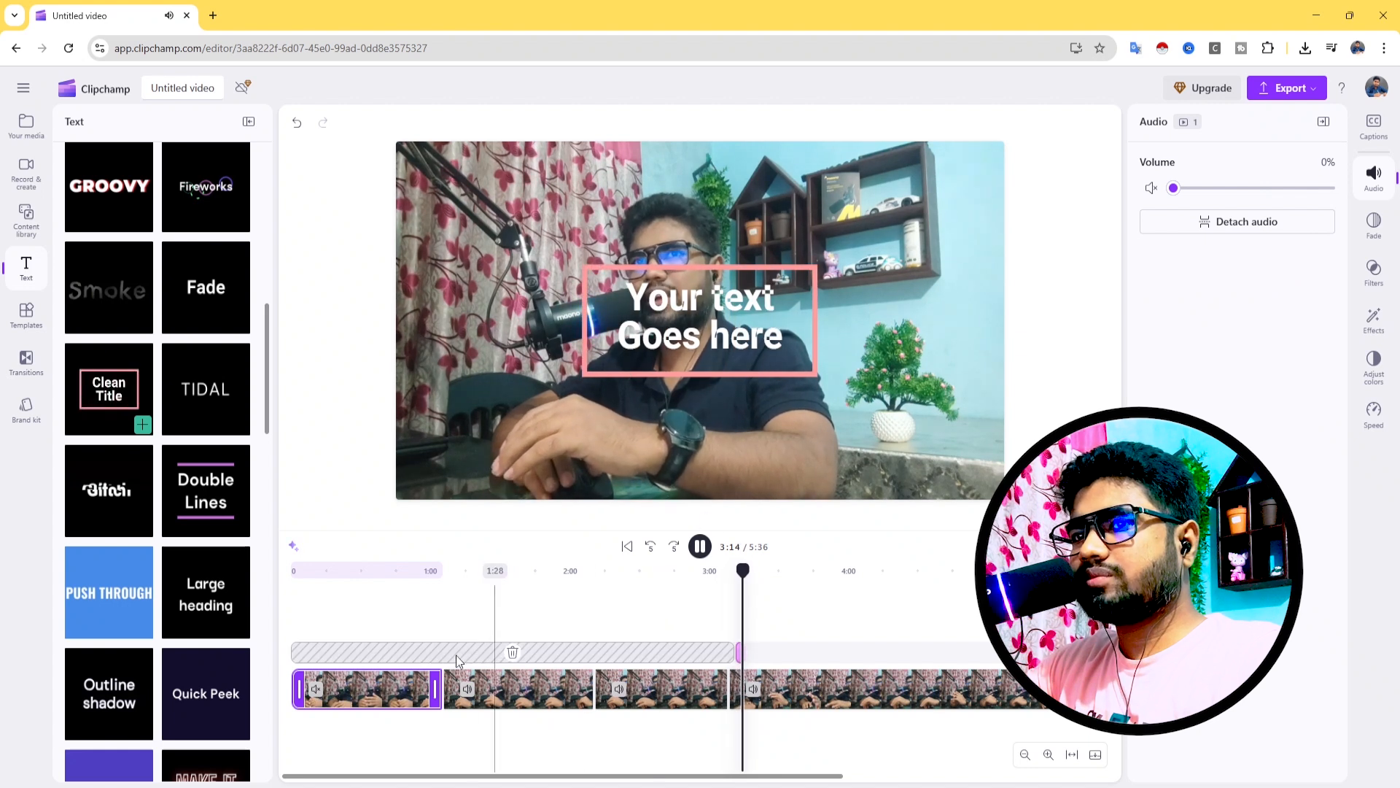
Stop playback and replace the Clean Title's placeholder text with "cnb bgtd".
left_click(754, 688)
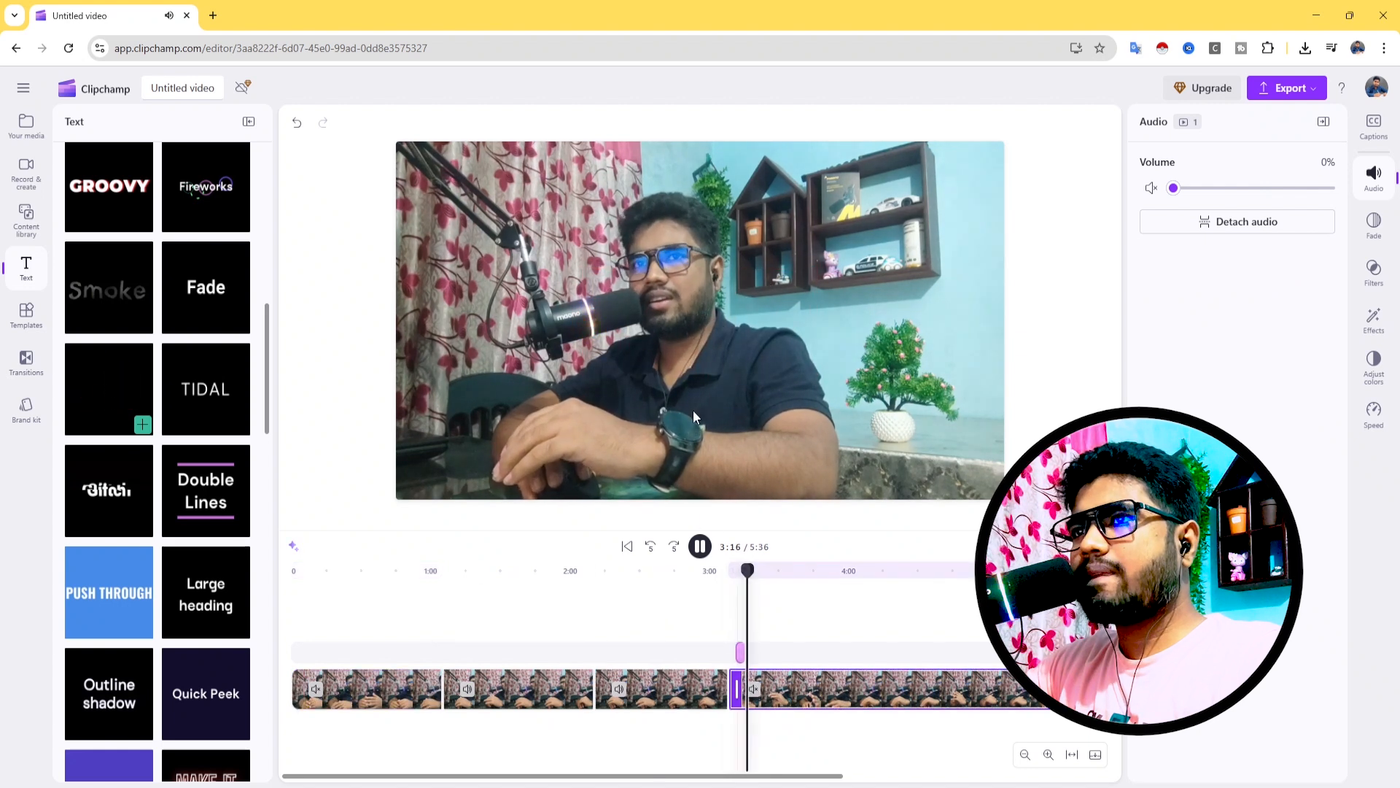
key("space")
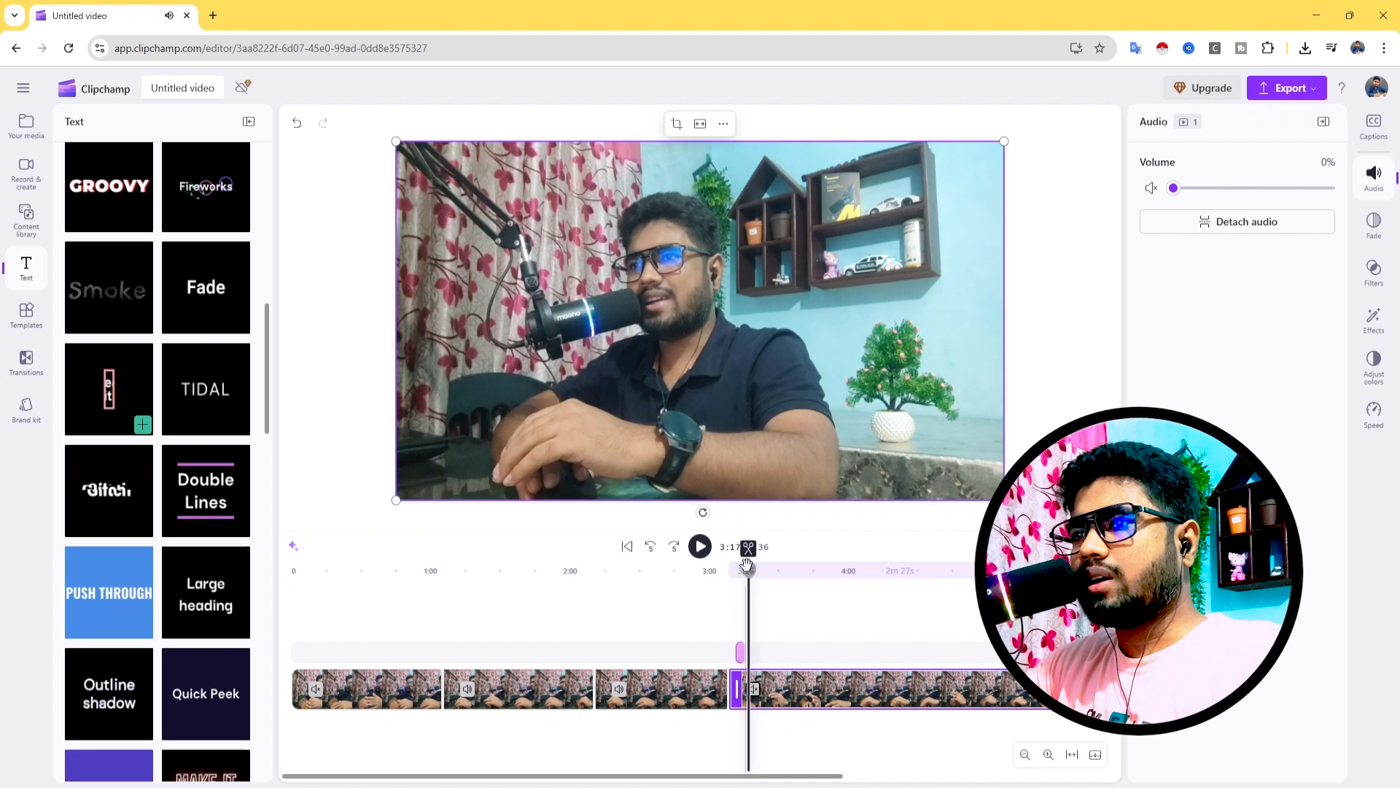
left_click(740, 656)
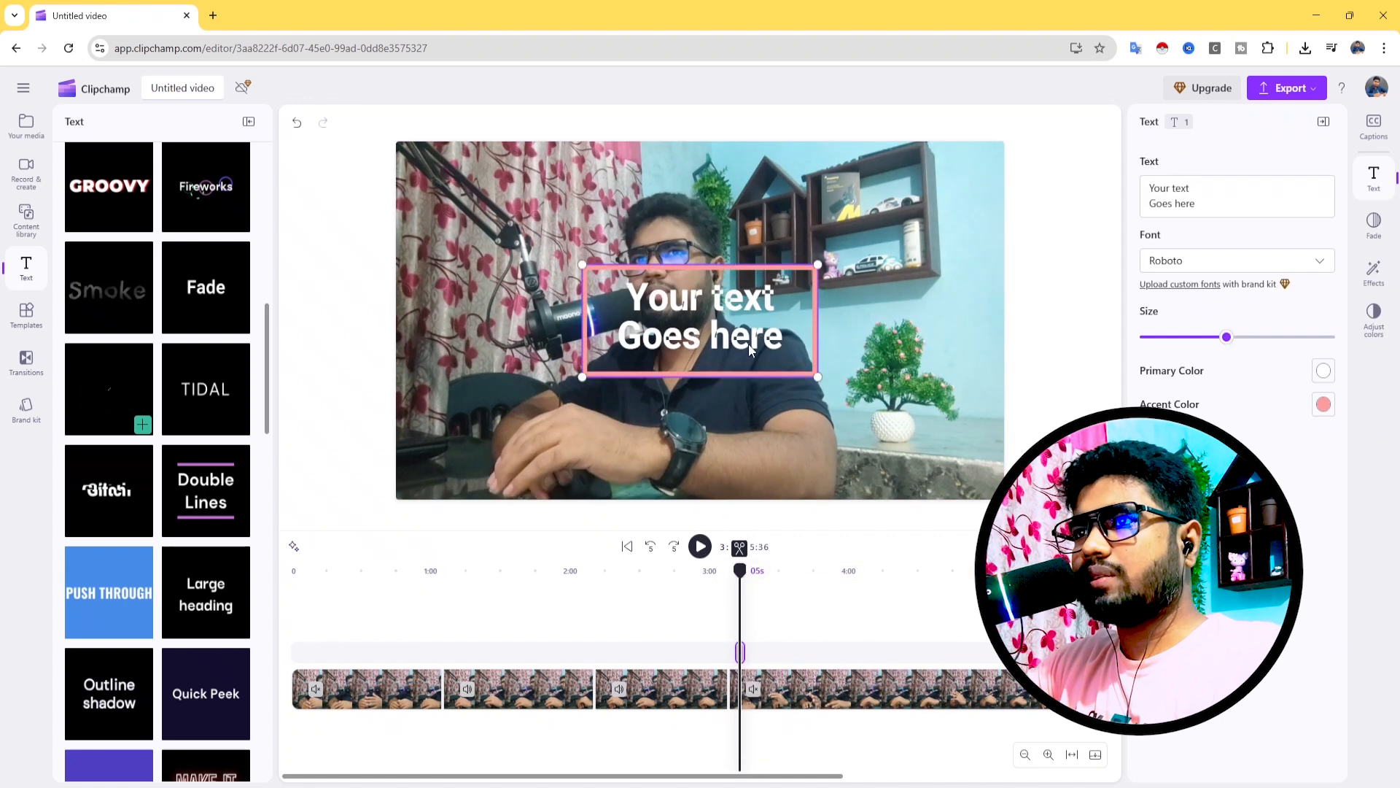
left_click(1178, 193)
key("ctrl+a")
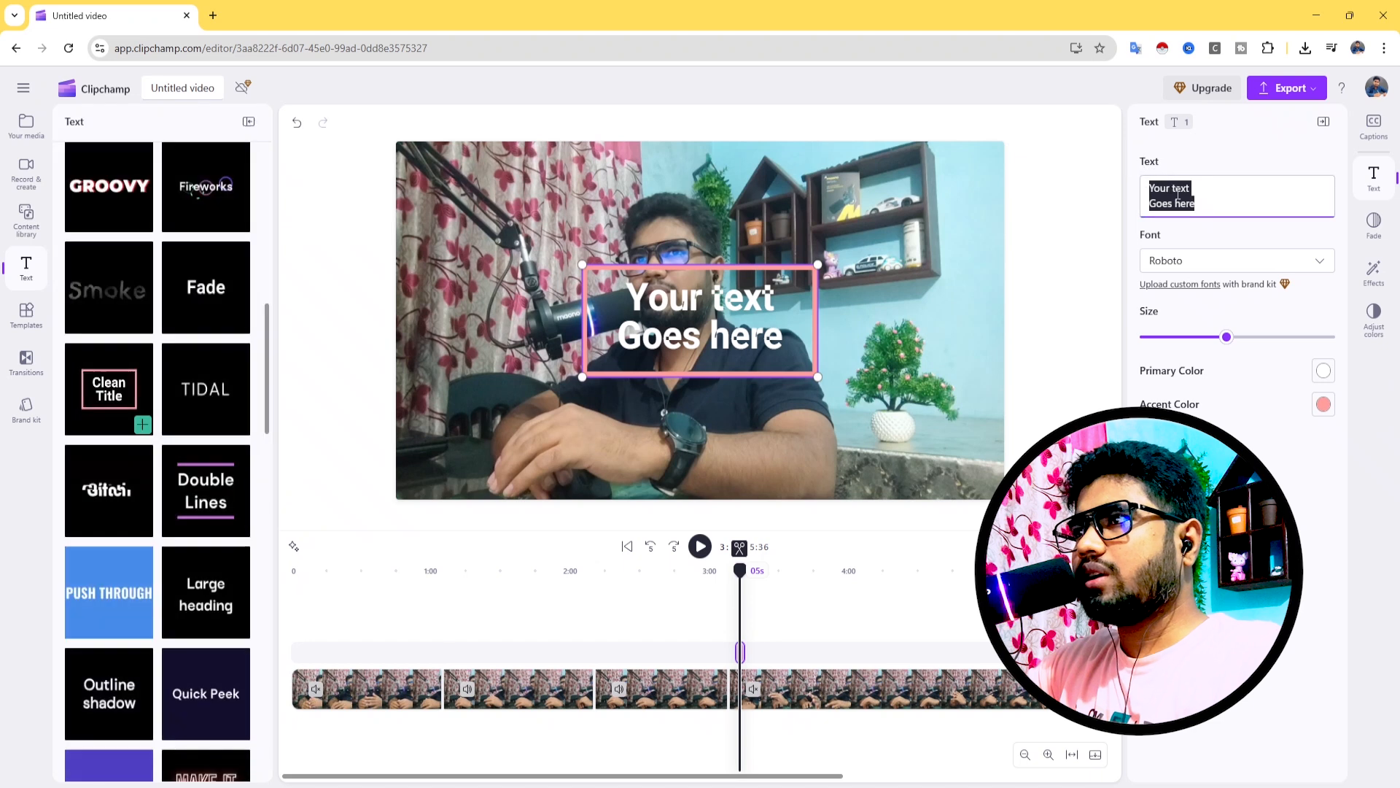
type("cnb bgtd")
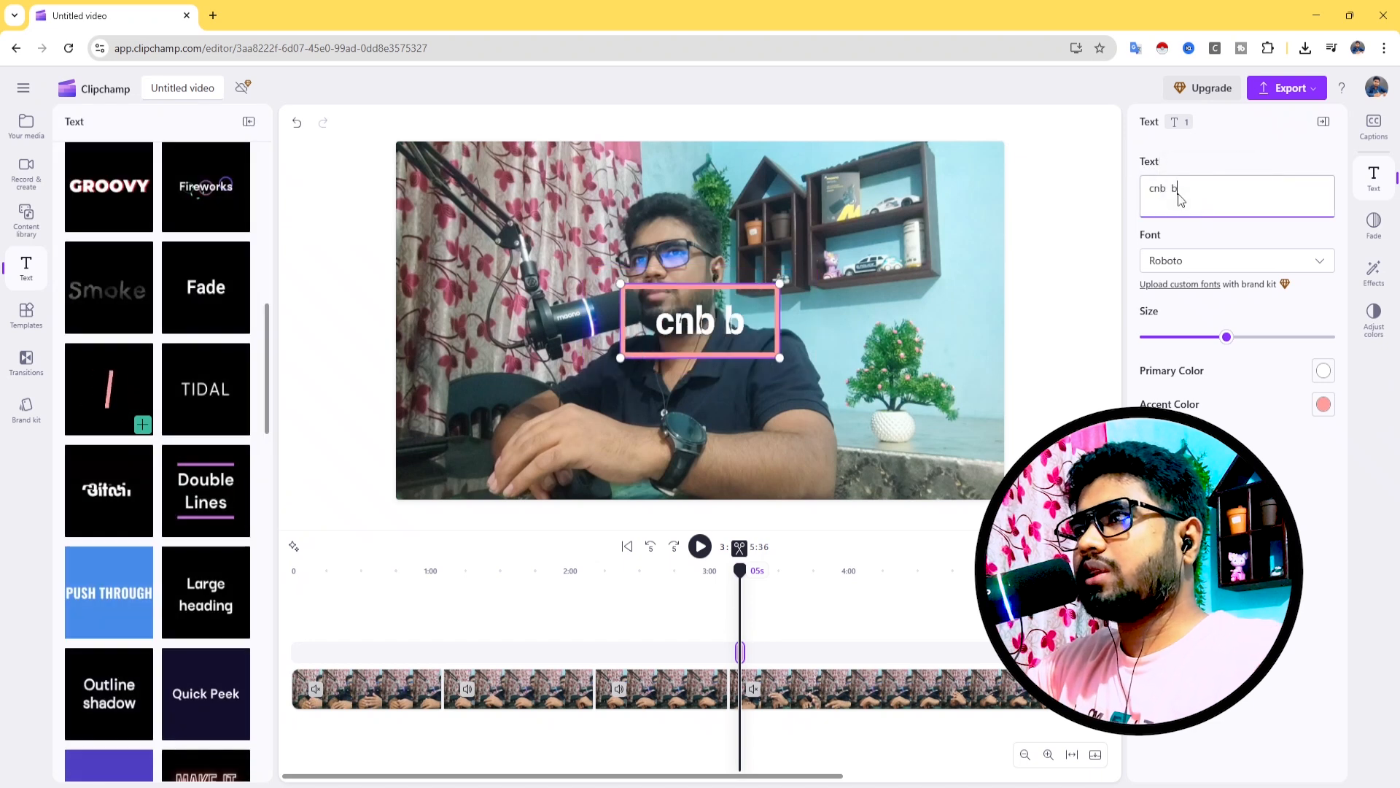
left_click(1303, 263)
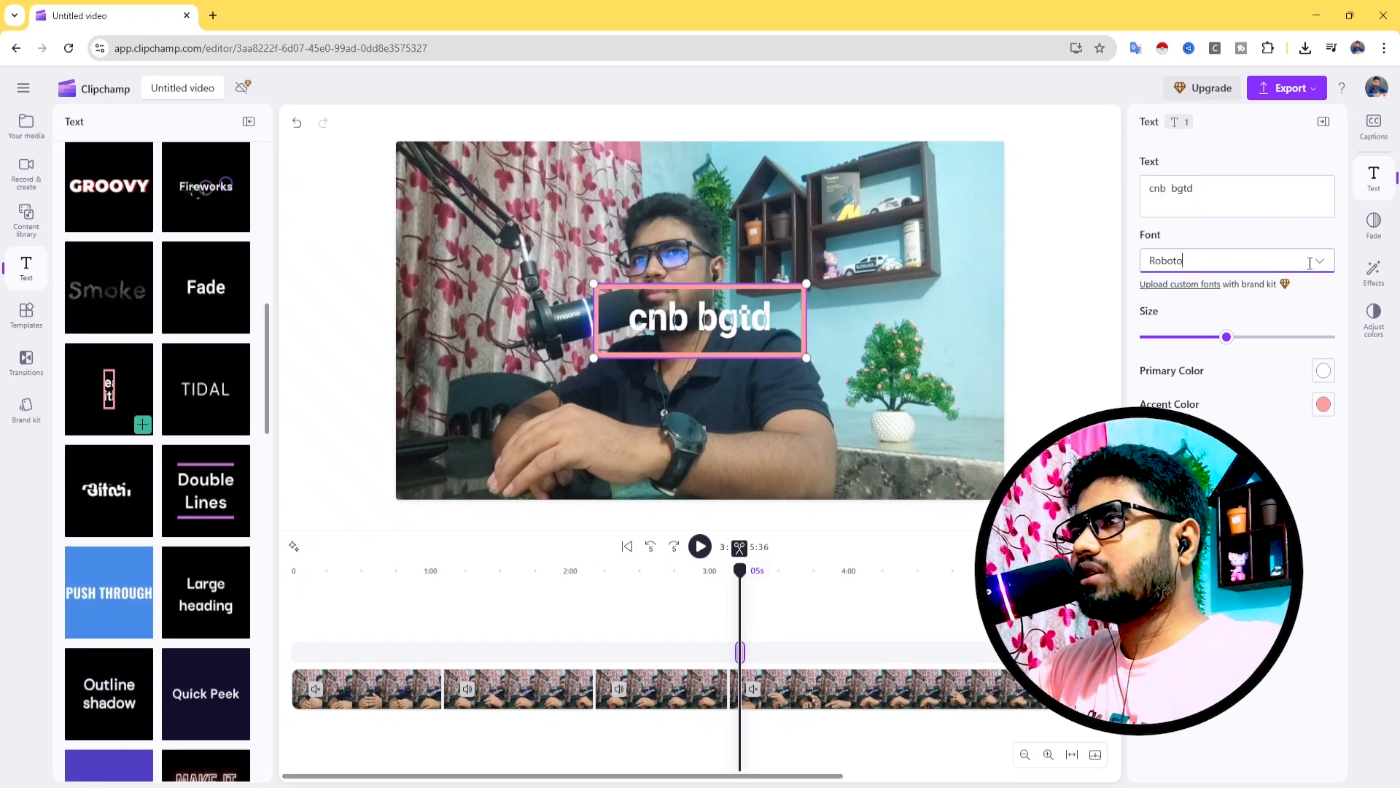
left_click(1354, 347)
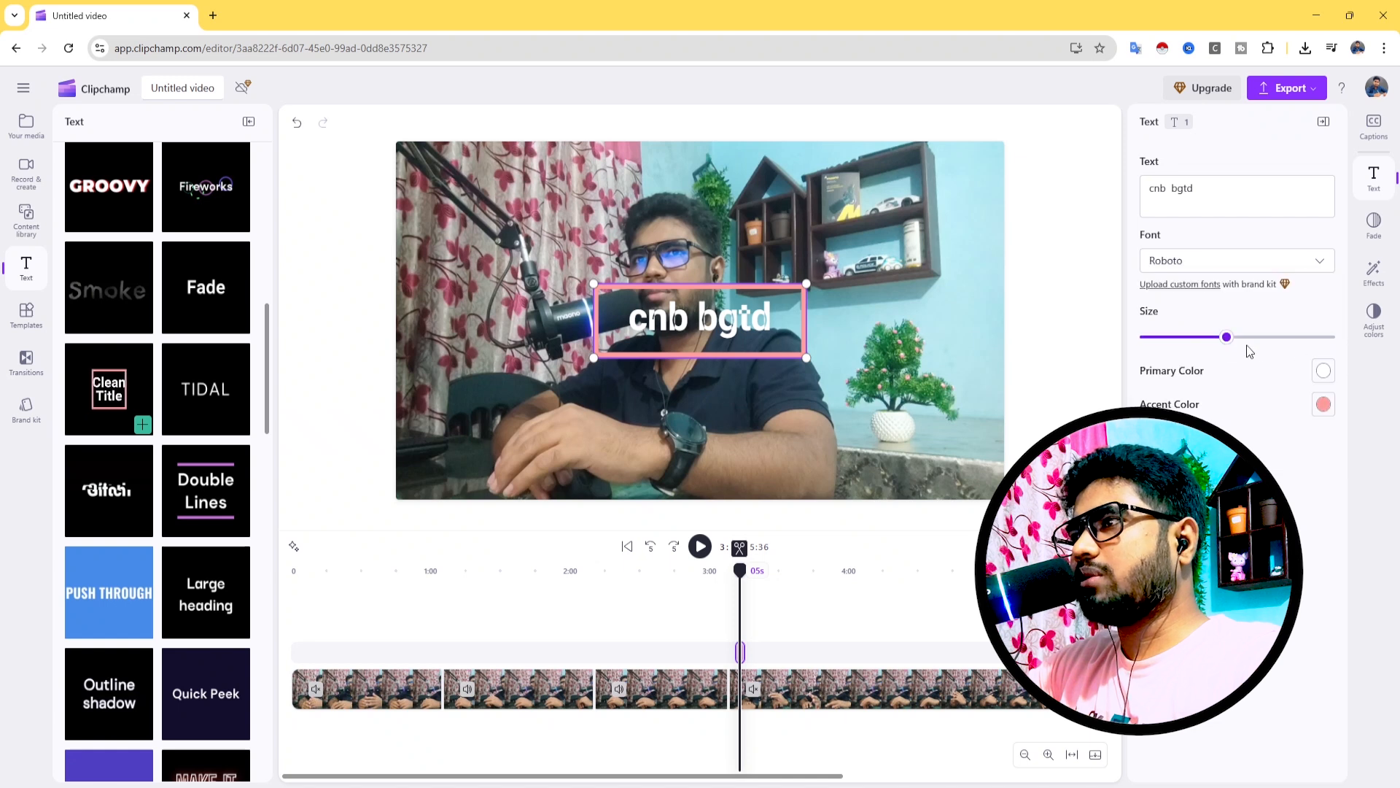
left_click_drag(1233, 337, 1226, 337)
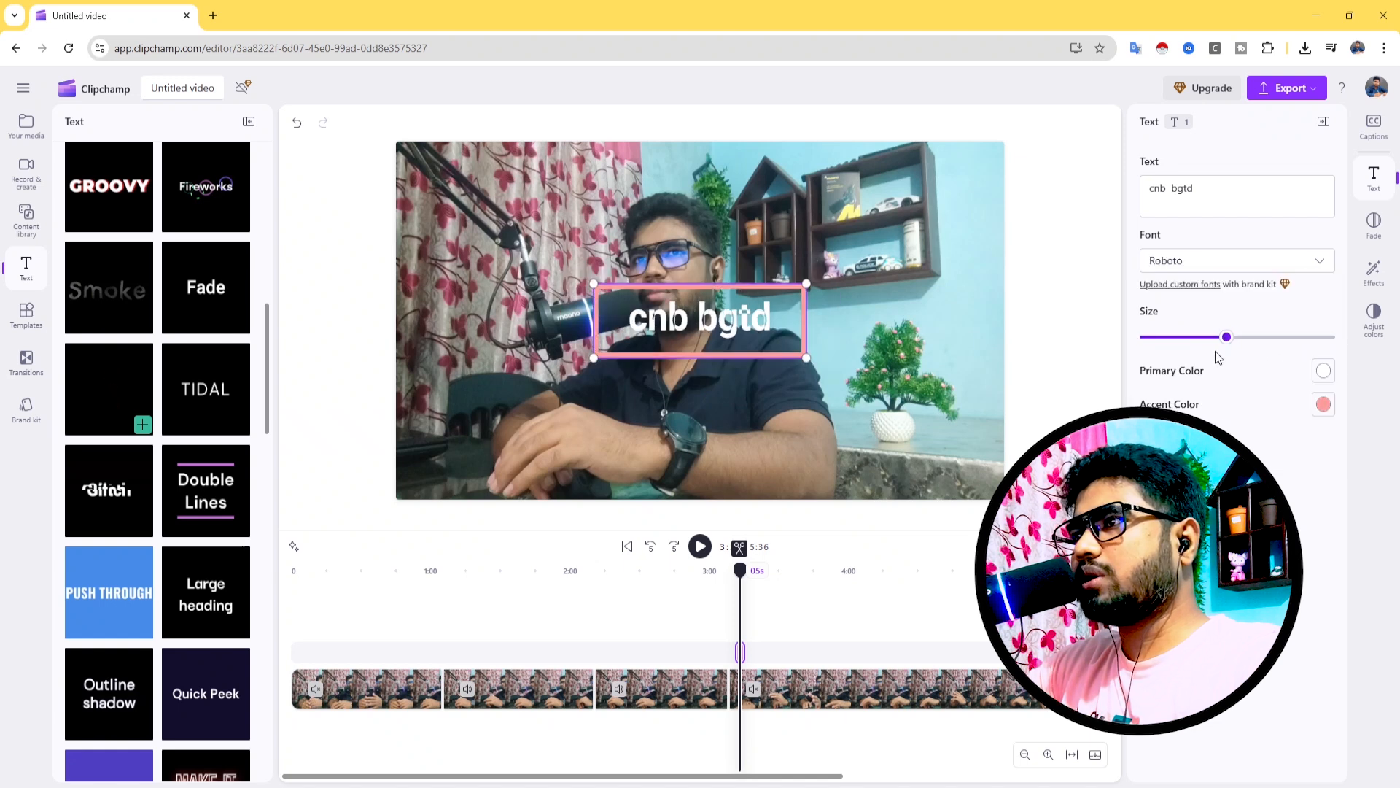
Set the title's accent color to orange and its primary color to light green (#ACFF42).
left_click(1322, 405)
left_click(1281, 336)
left_click(1286, 415)
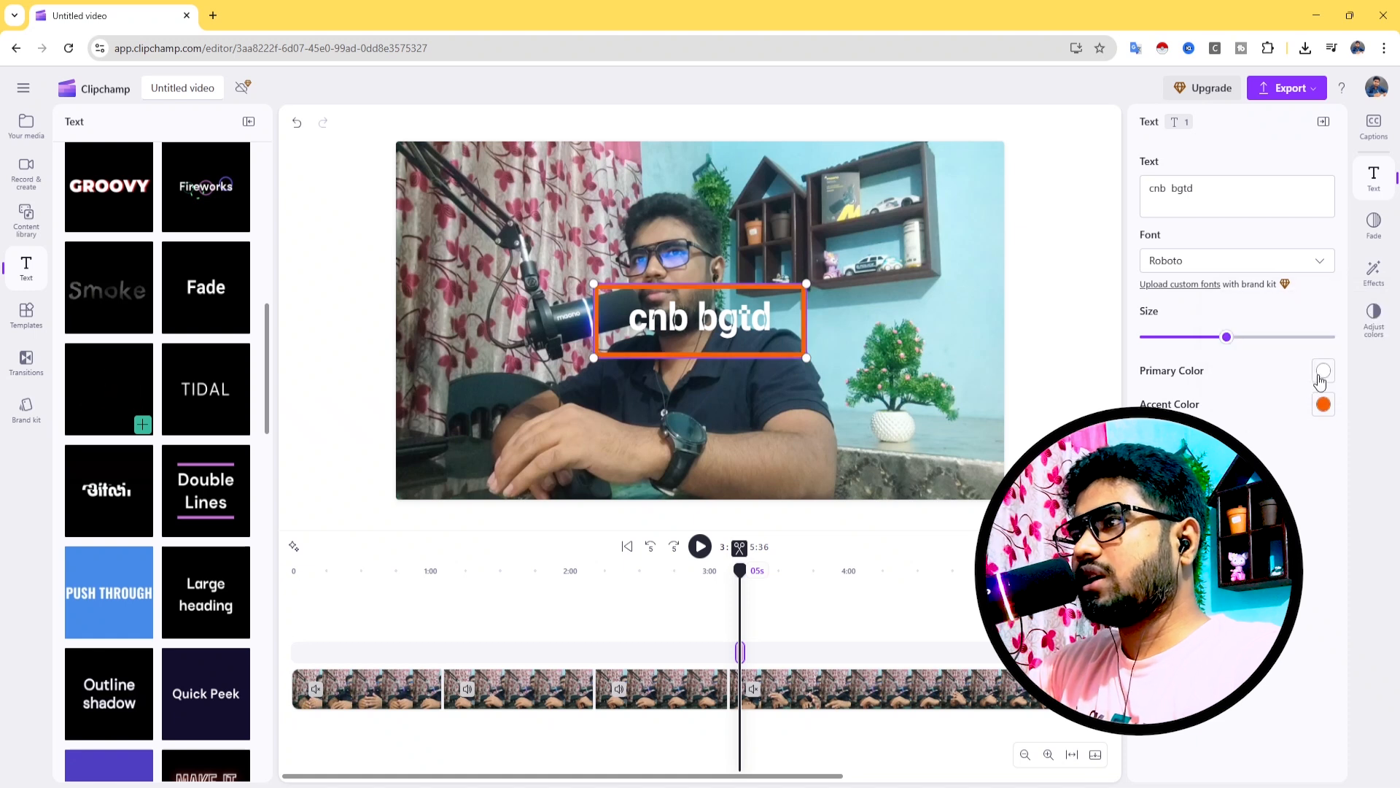
left_click(1322, 372)
left_click(1240, 302)
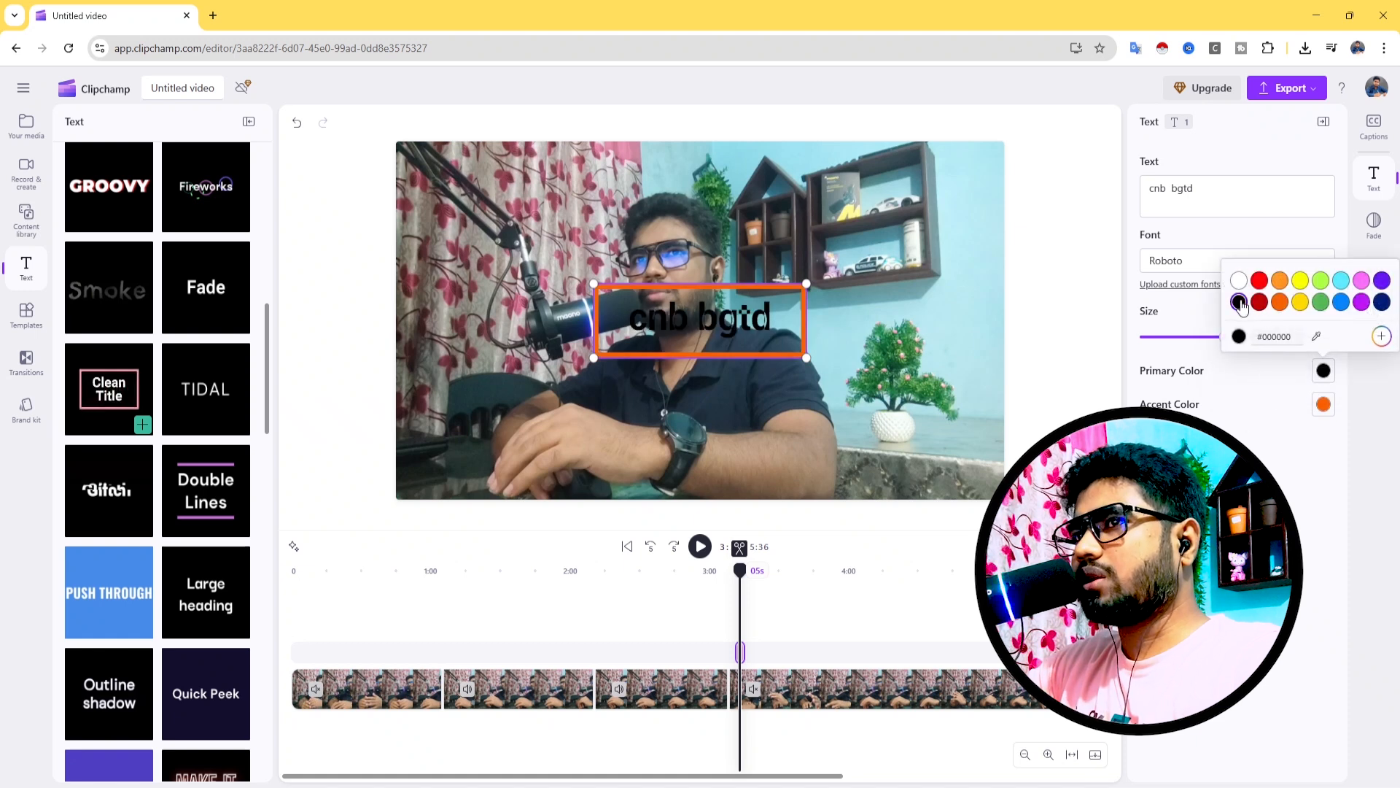
left_click(1319, 289)
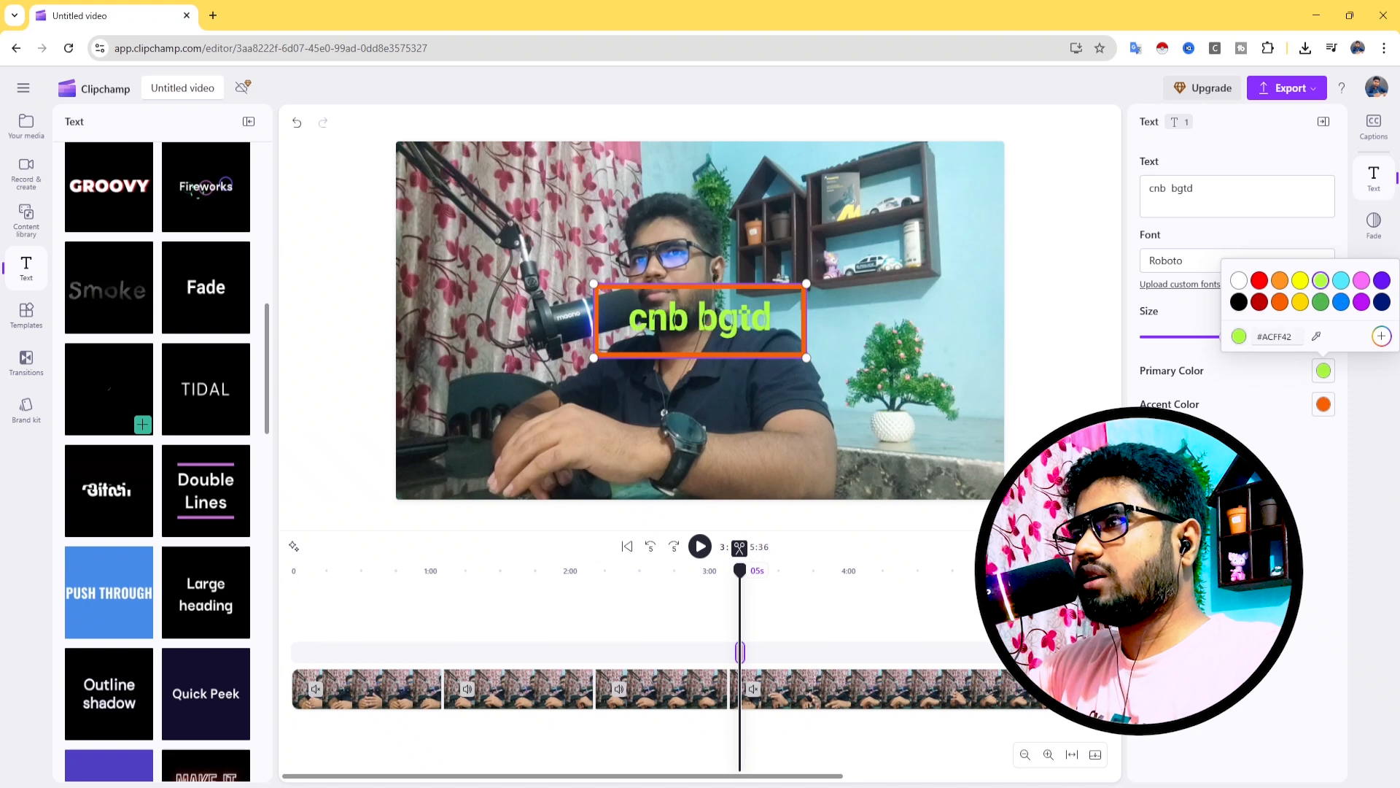
triple_click(1225, 191)
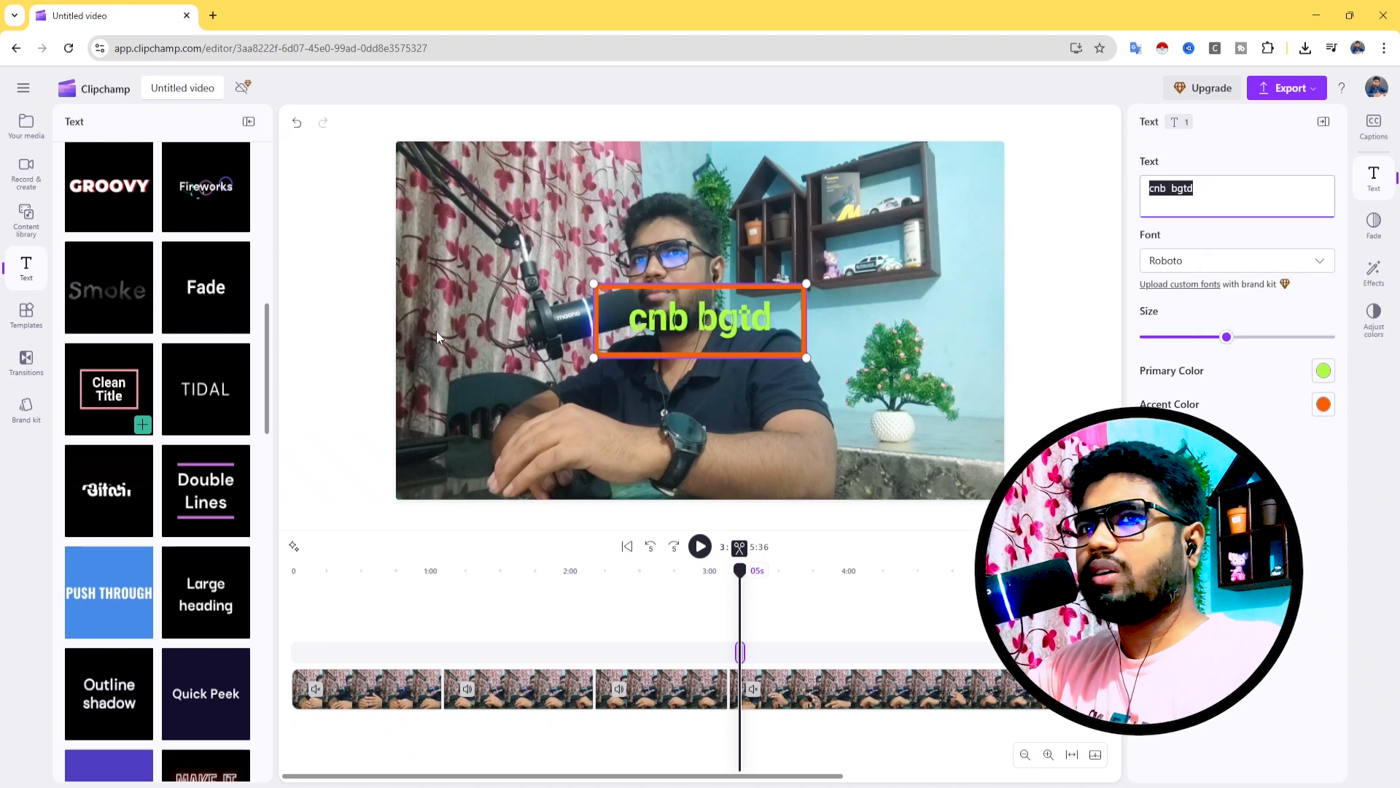
scroll(151, 429, "up", 4)
scroll(151, 429, "up", 4)
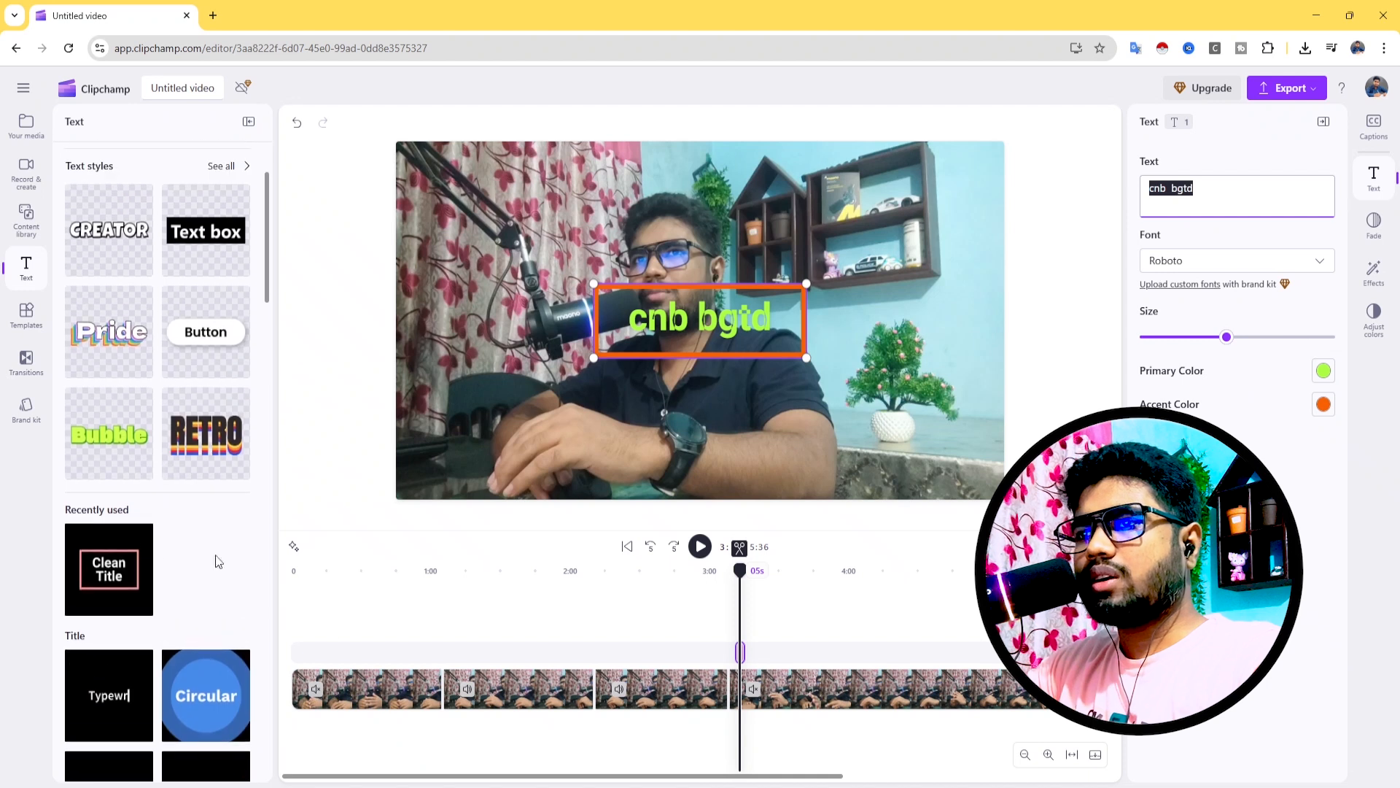
Check the frame just past the title at 3:21, return to the start of the video and play it briefly.
left_click_drag(741, 651, 757, 654)
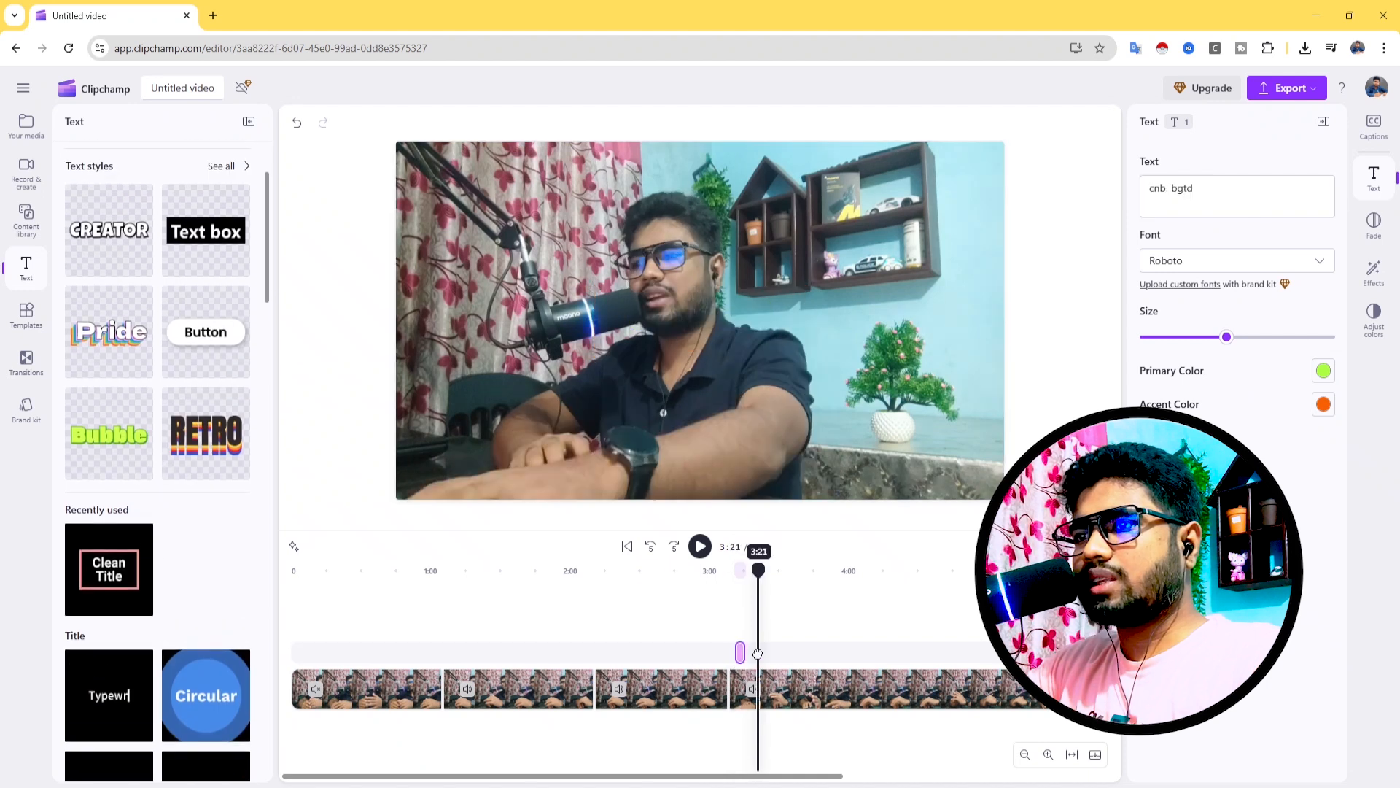
left_click(627, 547)
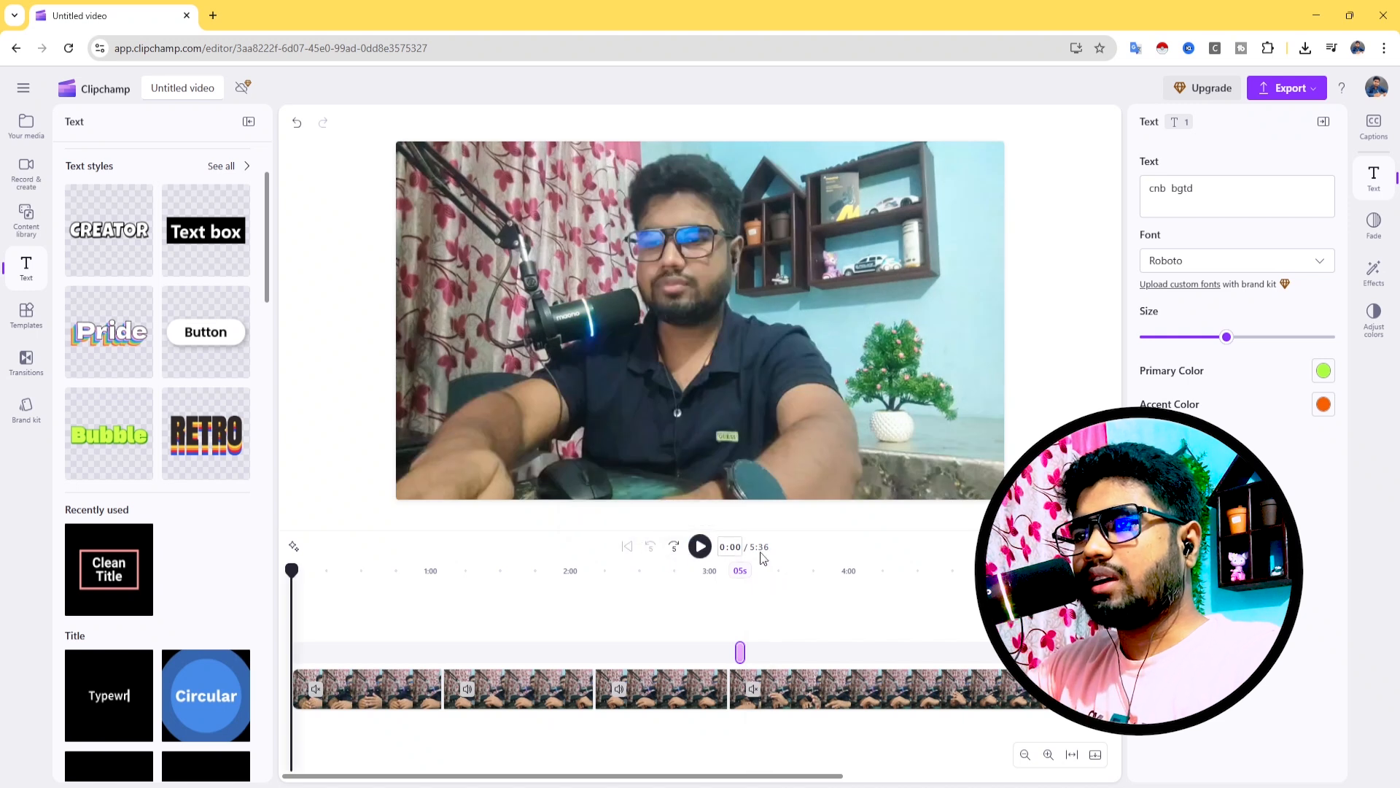
left_click(700, 547)
left_click(700, 547)
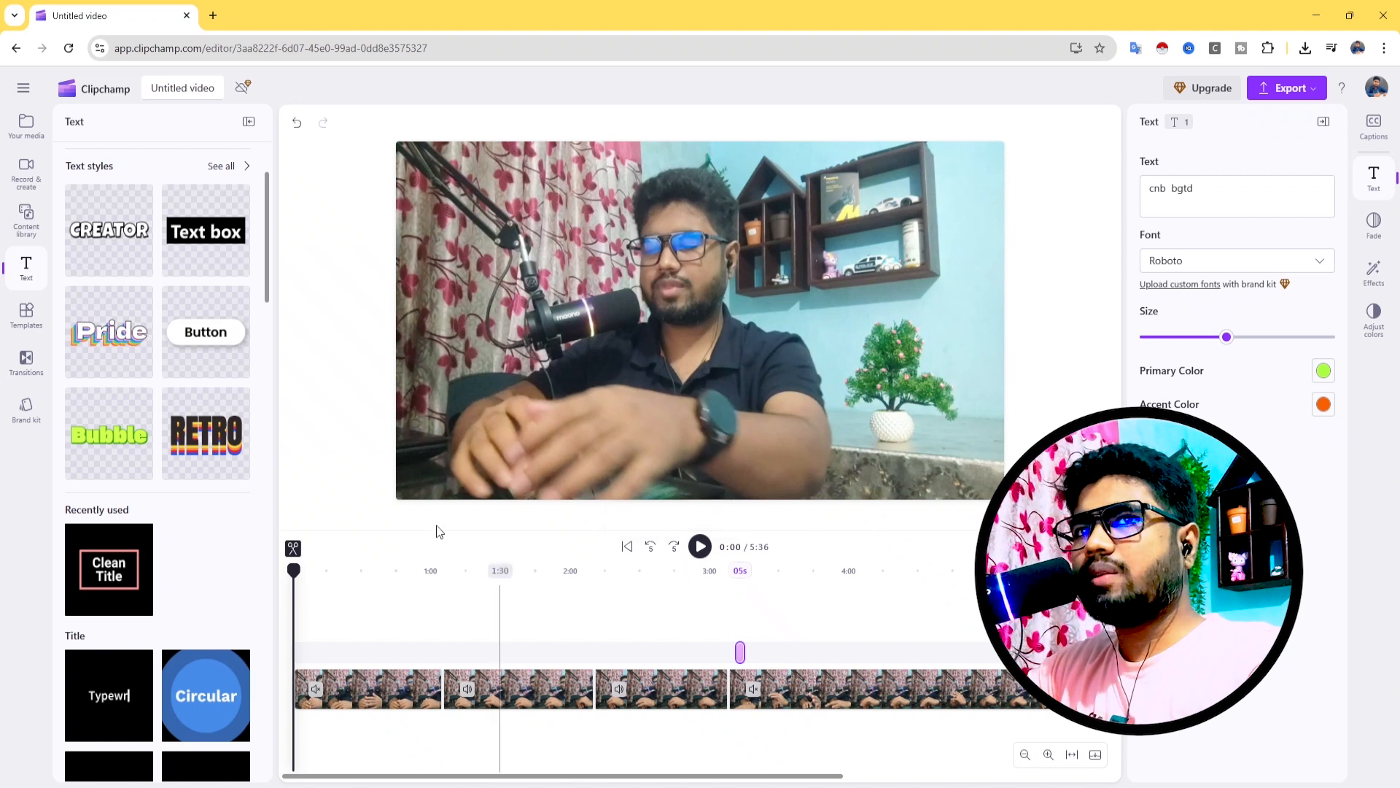
Browse the available template categories, such as YouTube, Instagram, Gaming and Slideshows.
left_click(25, 315)
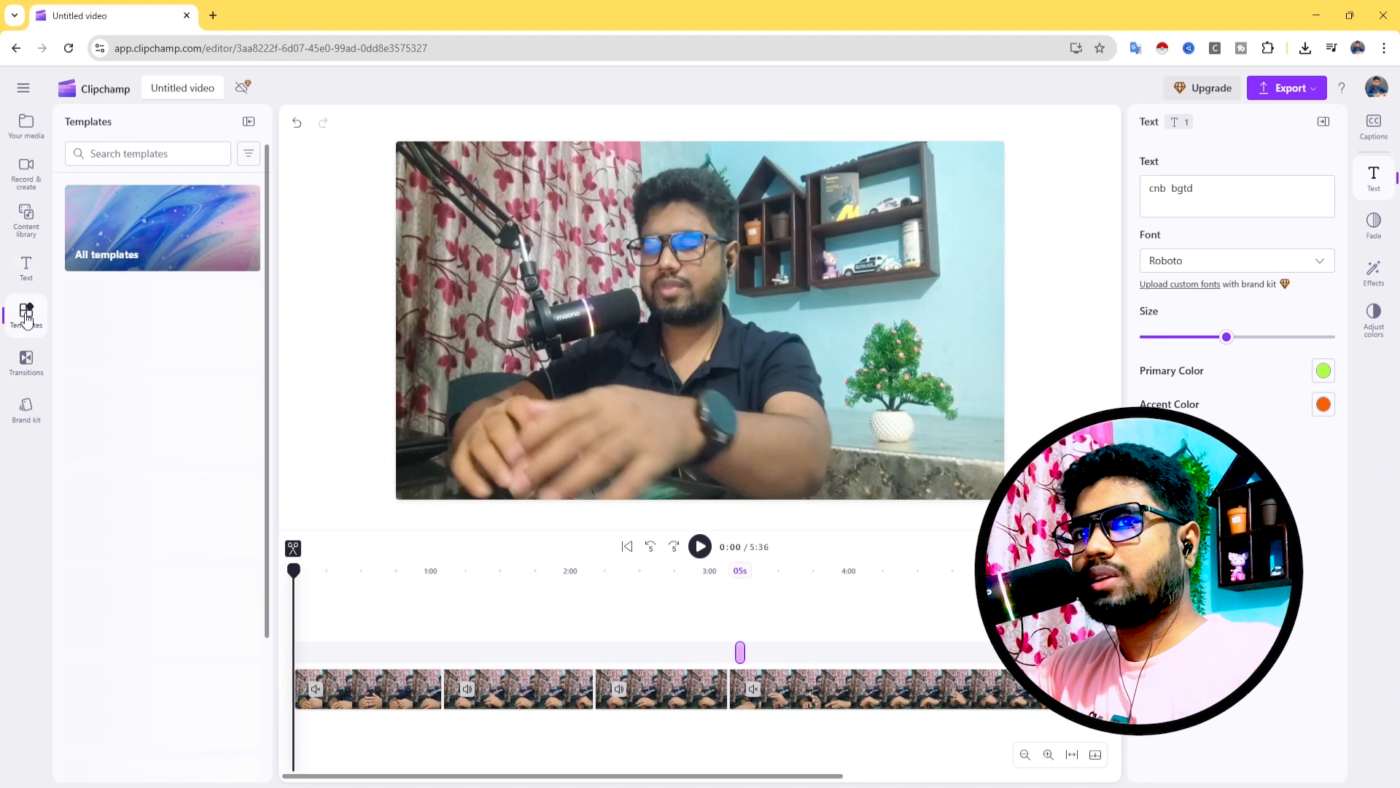
scroll(180, 458, "down", 3)
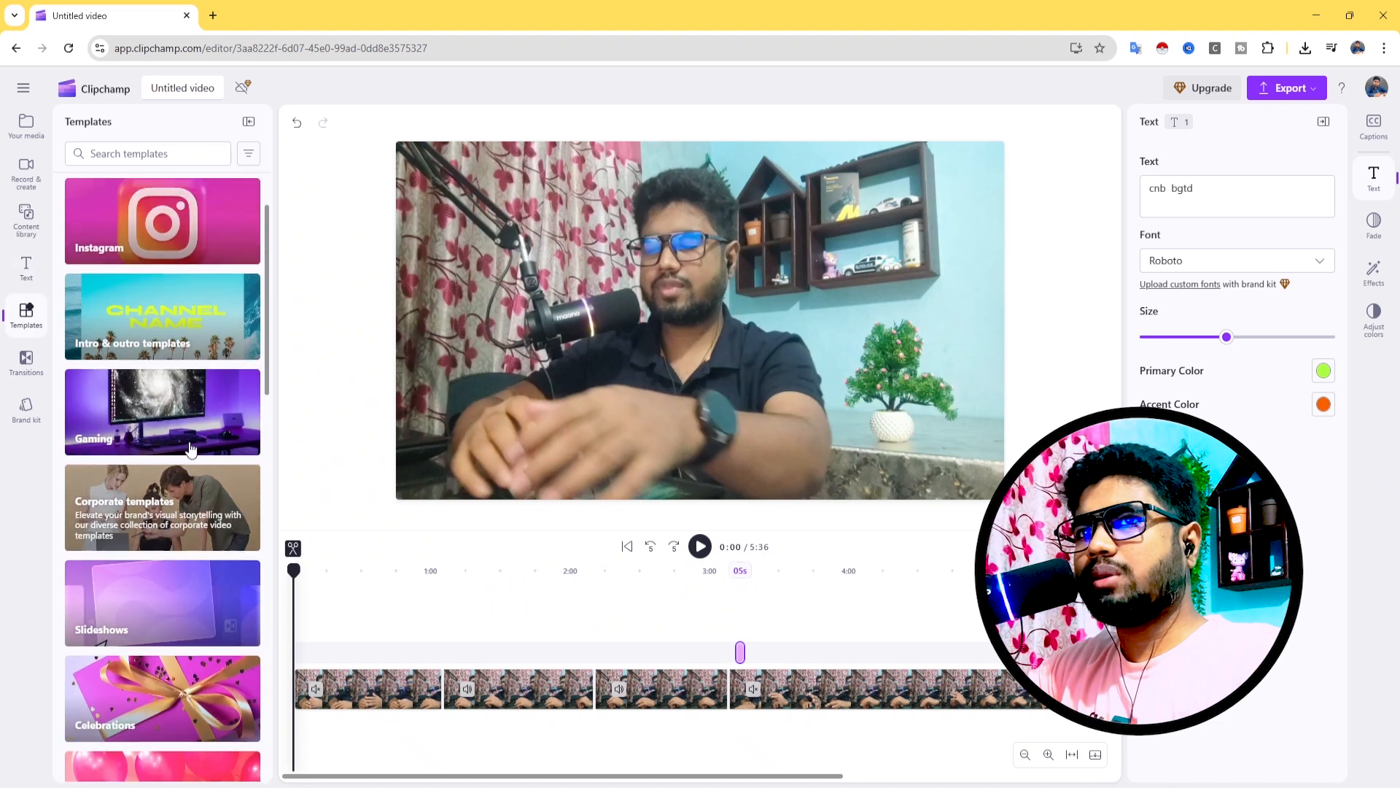
scroll(181, 417, "up", 3)
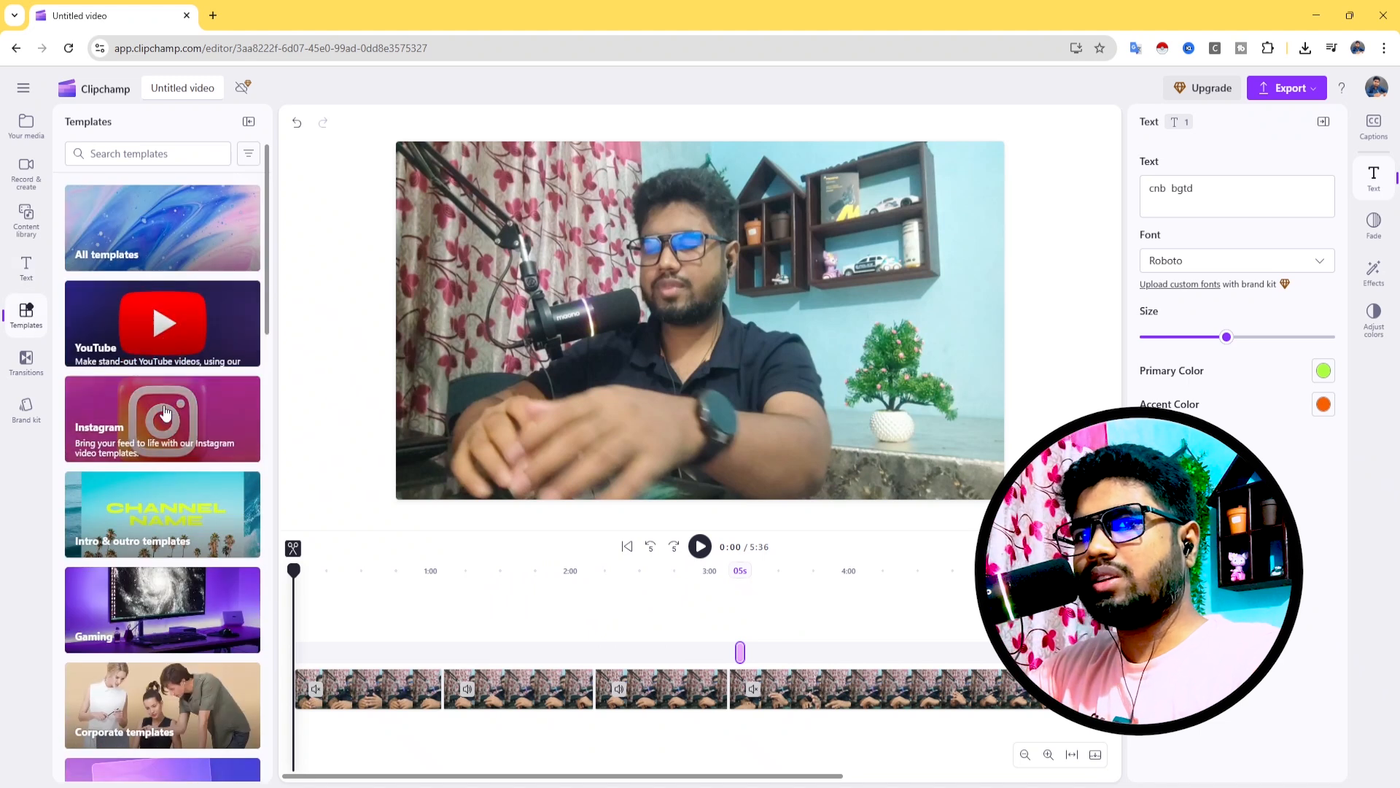
scroll(180, 496, "down", 3)
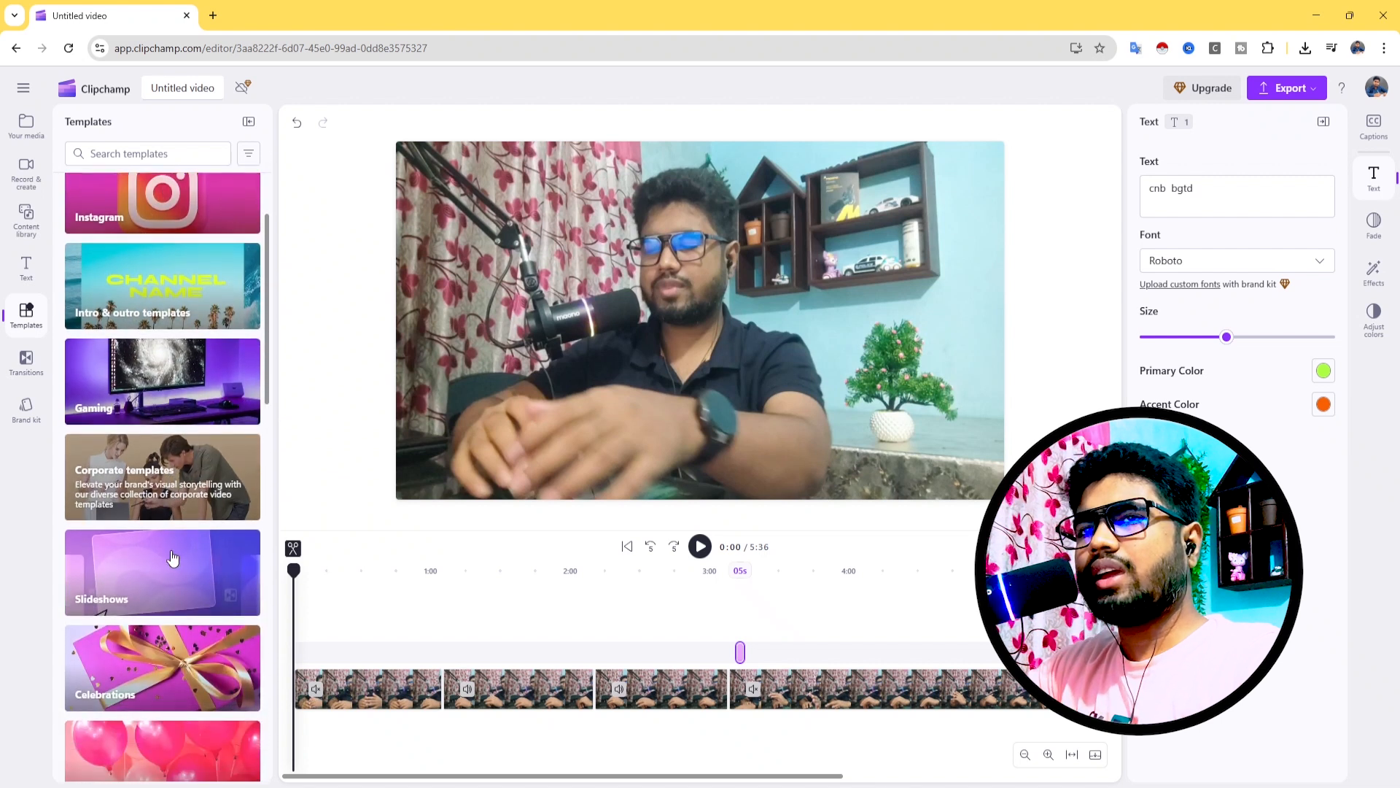
scroll(157, 328, "up", 3)
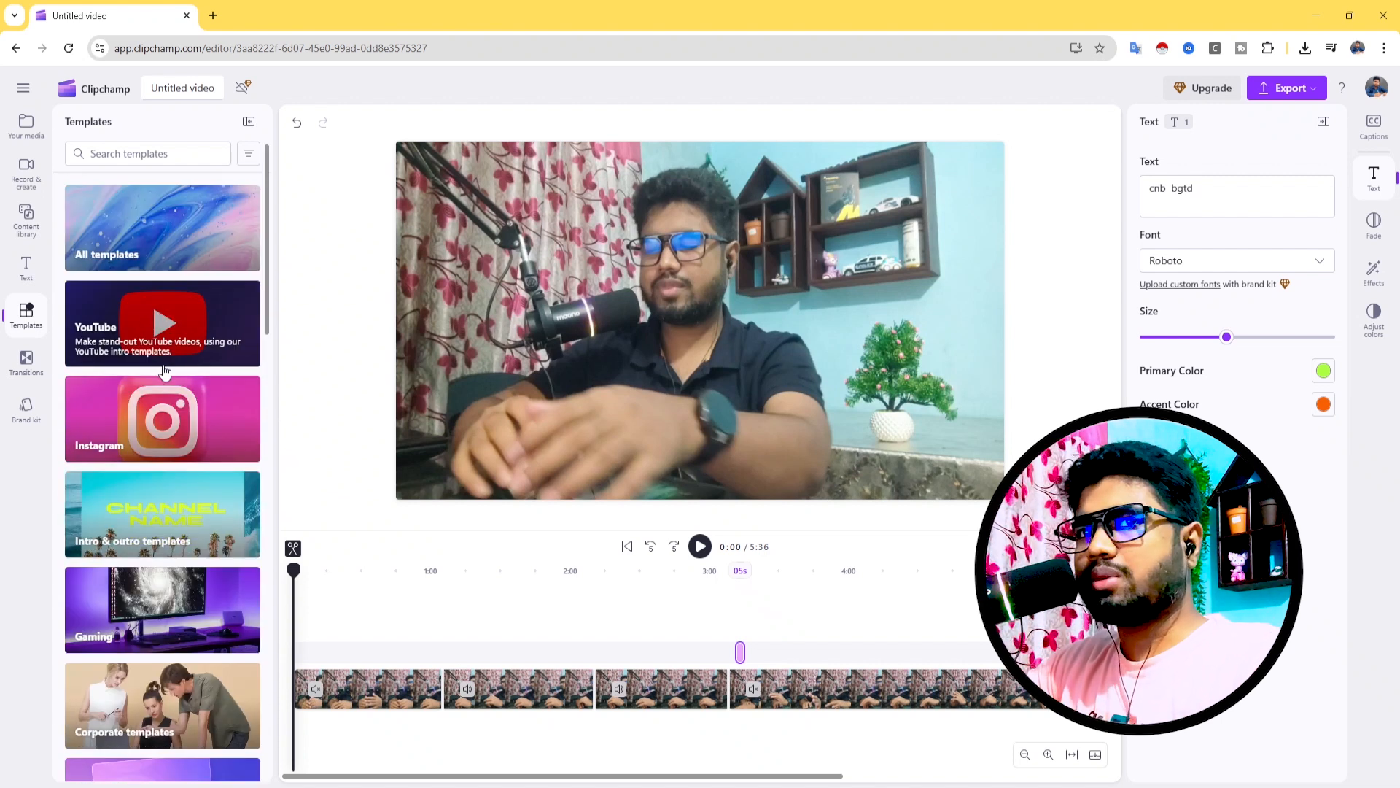
Delete the title and every video clip after the first, and trim the remaining clip to 27 seconds.
left_click(26, 359)
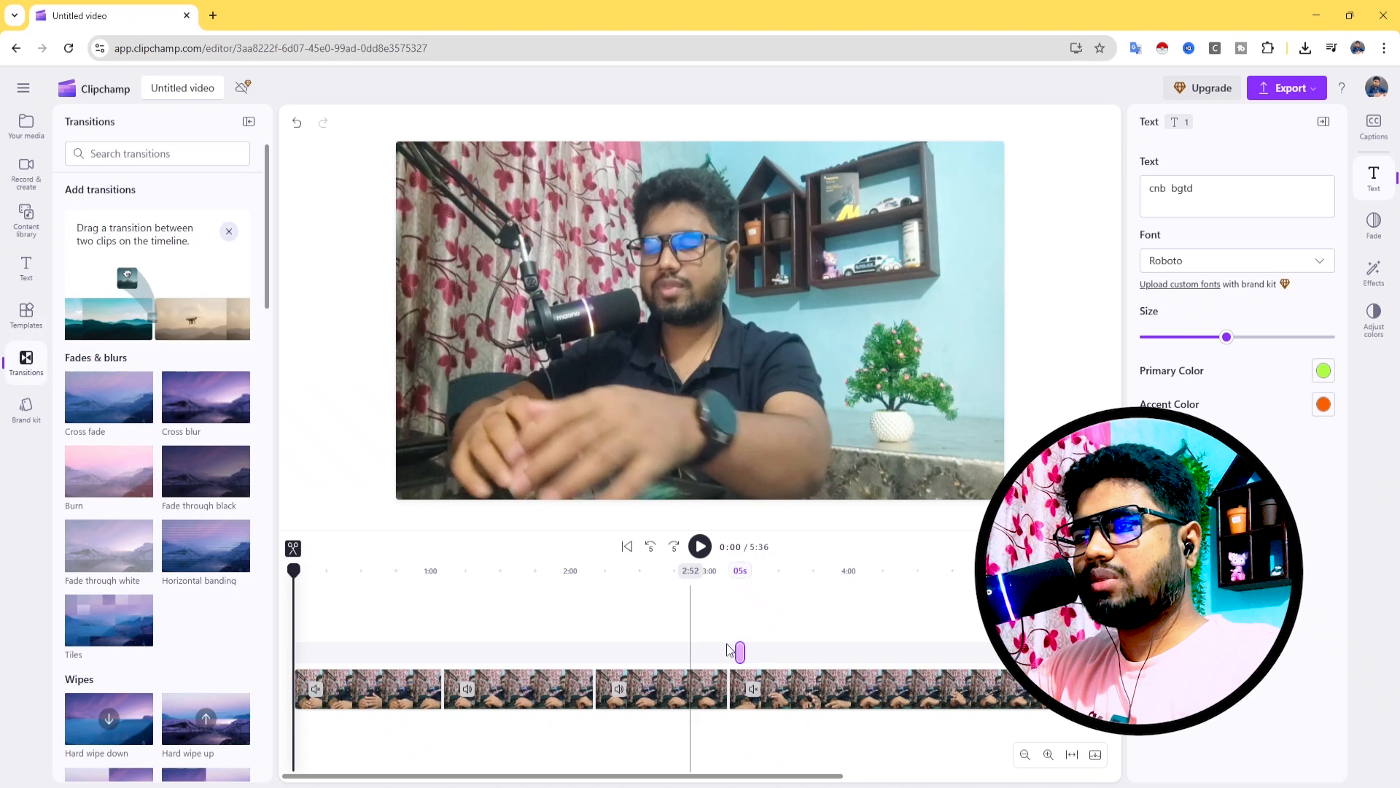
left_click(758, 689)
key("Delete")
left_click(657, 688)
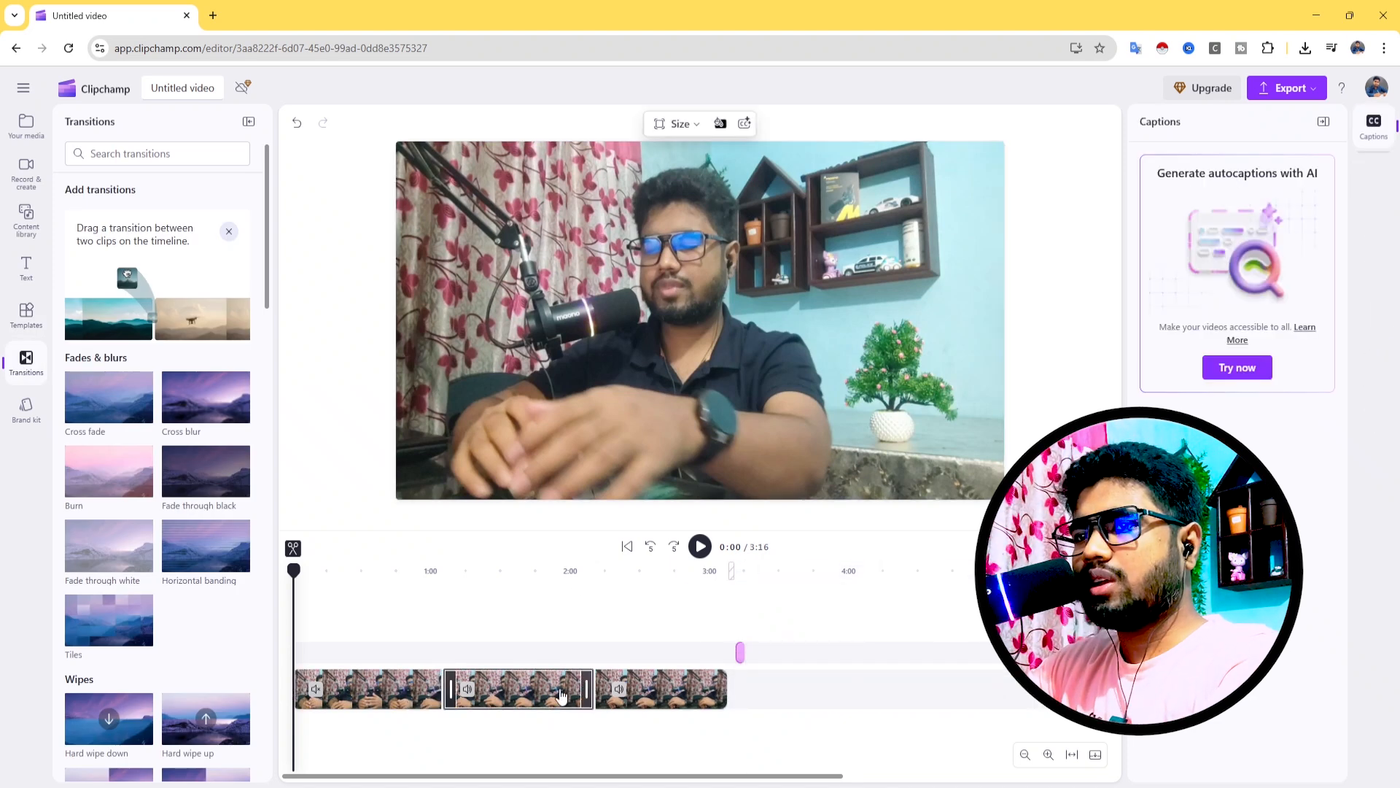
left_click(593, 693)
left_click(596, 697)
key("Delete")
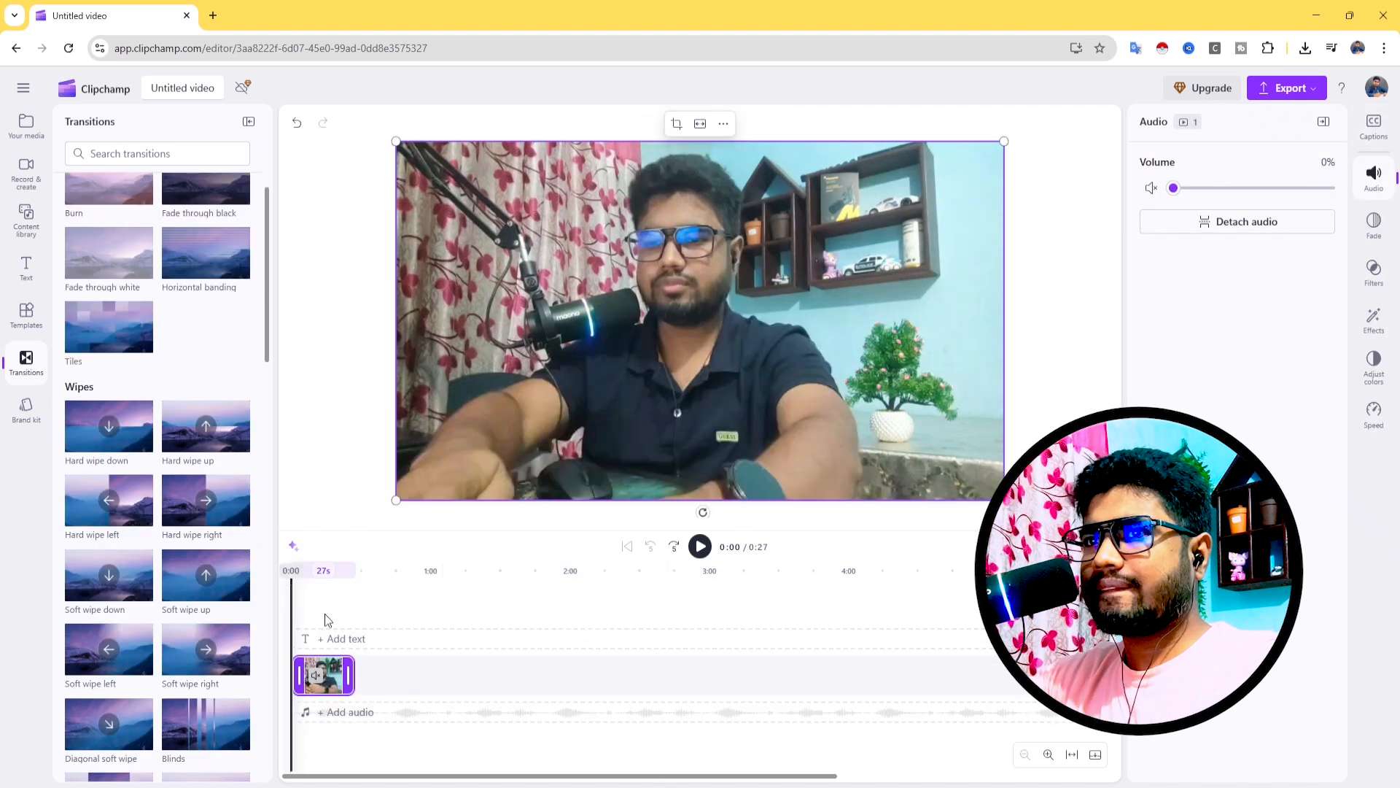
Apply the Winter filter to the remaining video clip and preview its first second.
left_click(1376, 274)
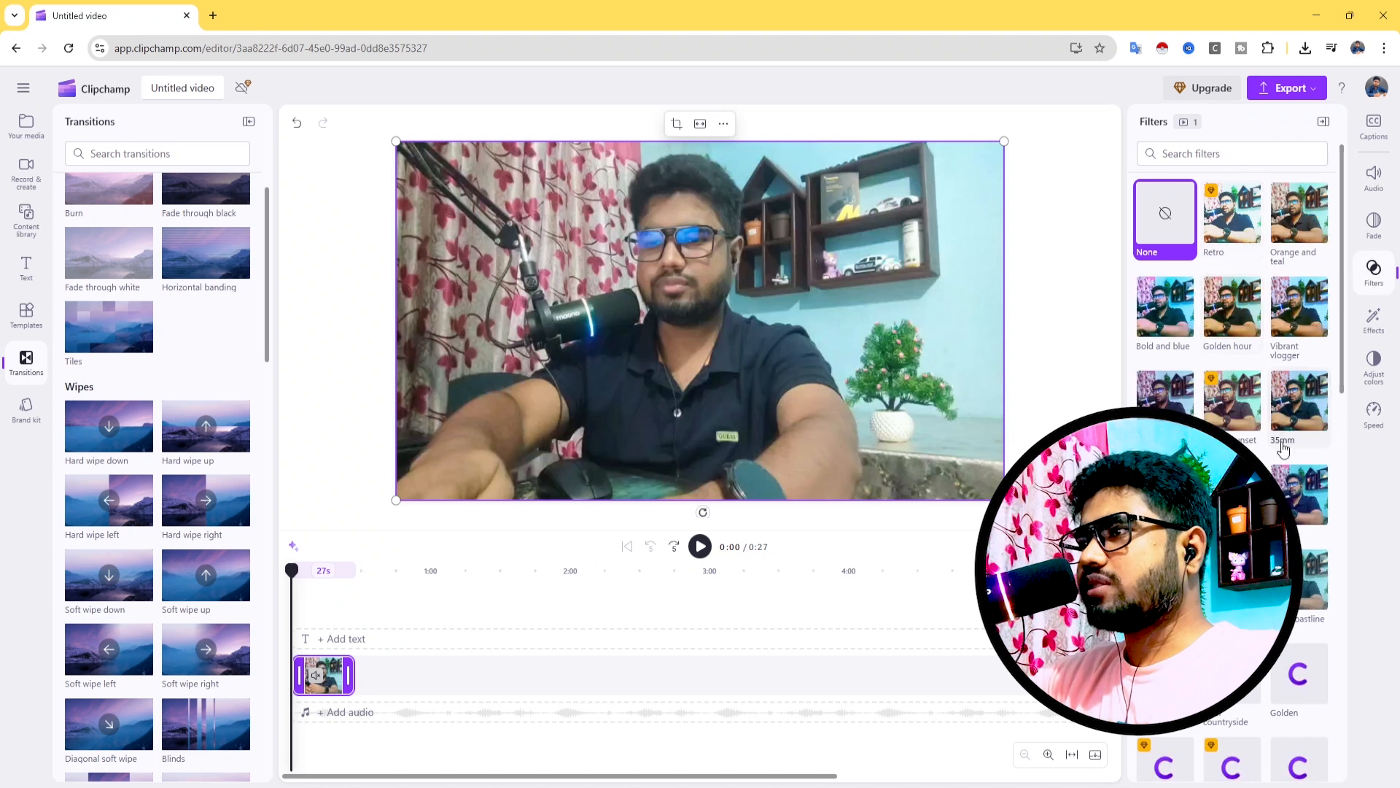
scroll(1233, 452, "down", 10)
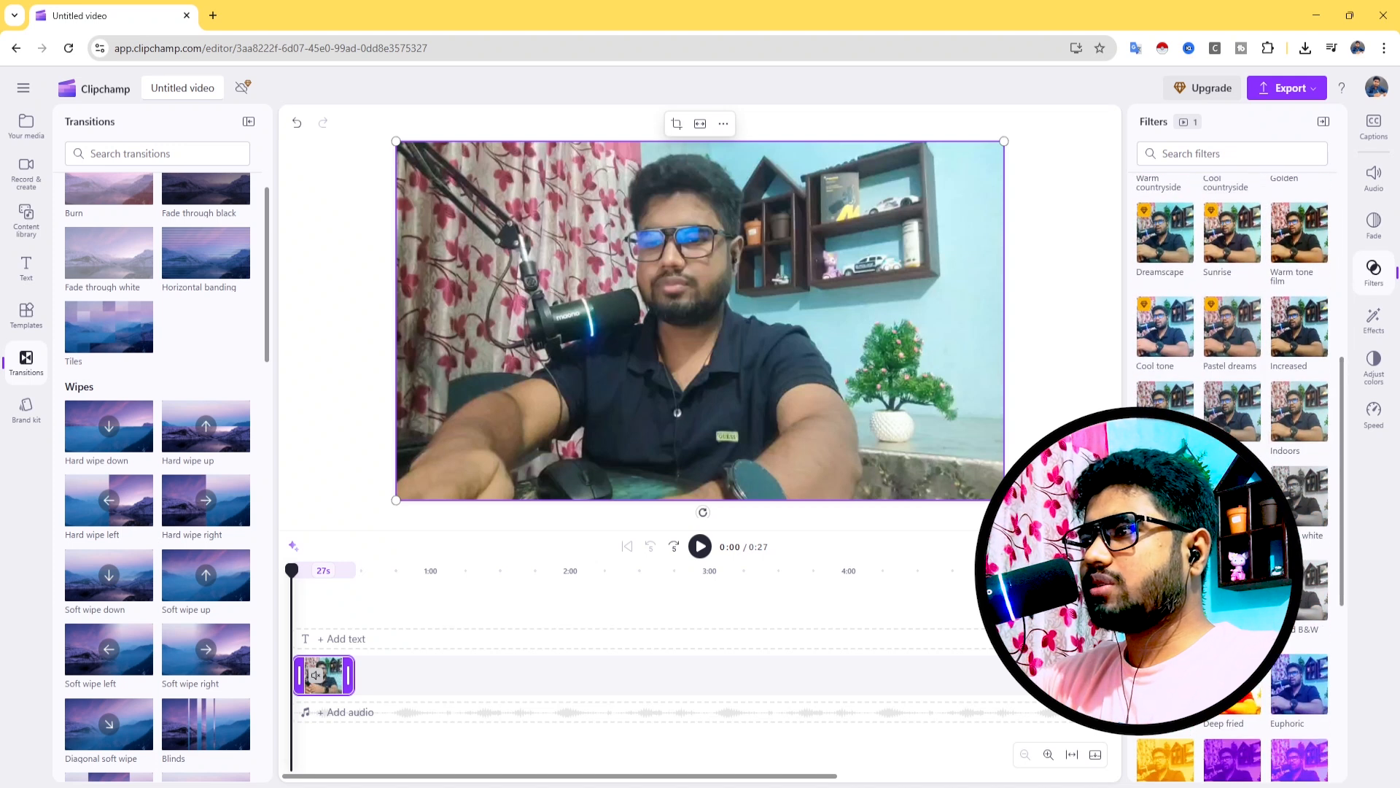
scroll(1233, 452, "up", 10)
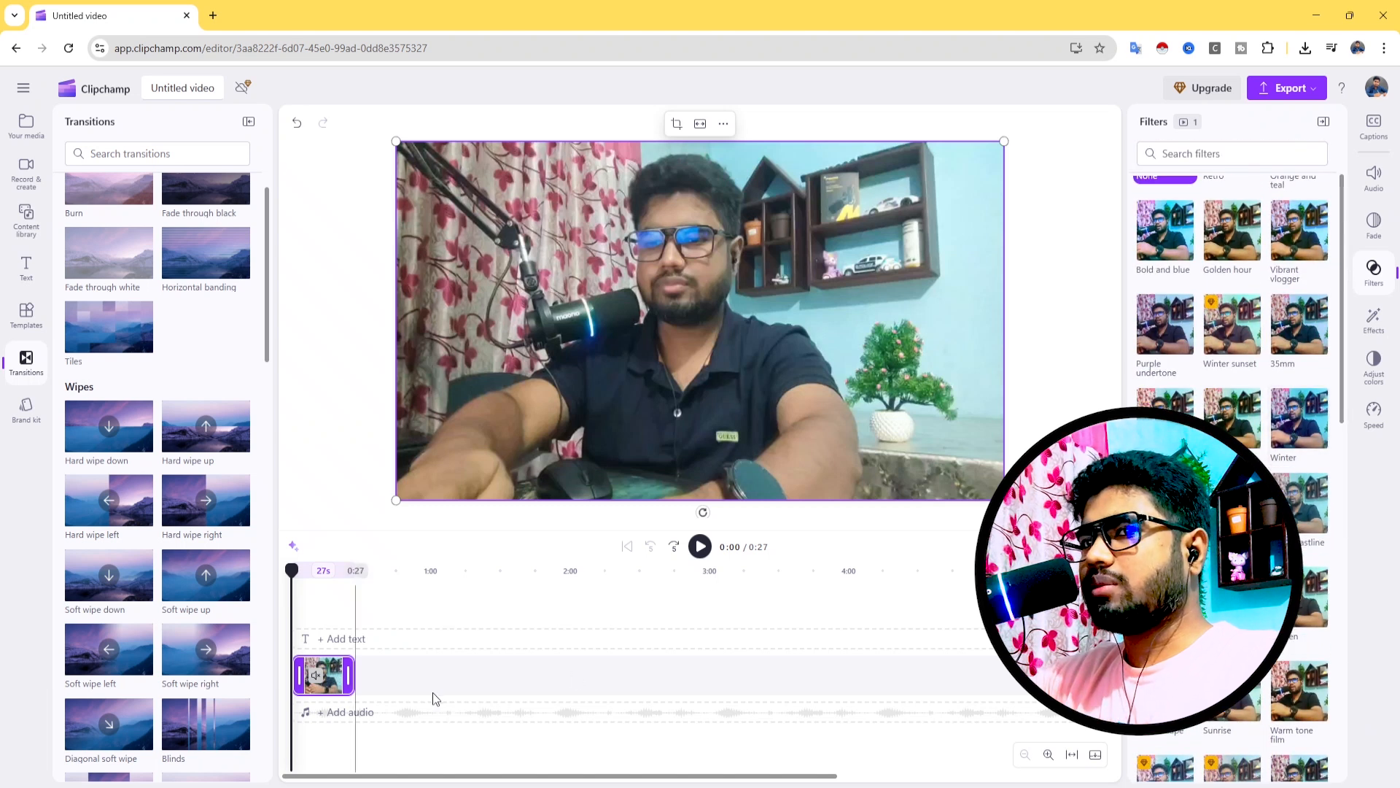
left_click(1292, 435)
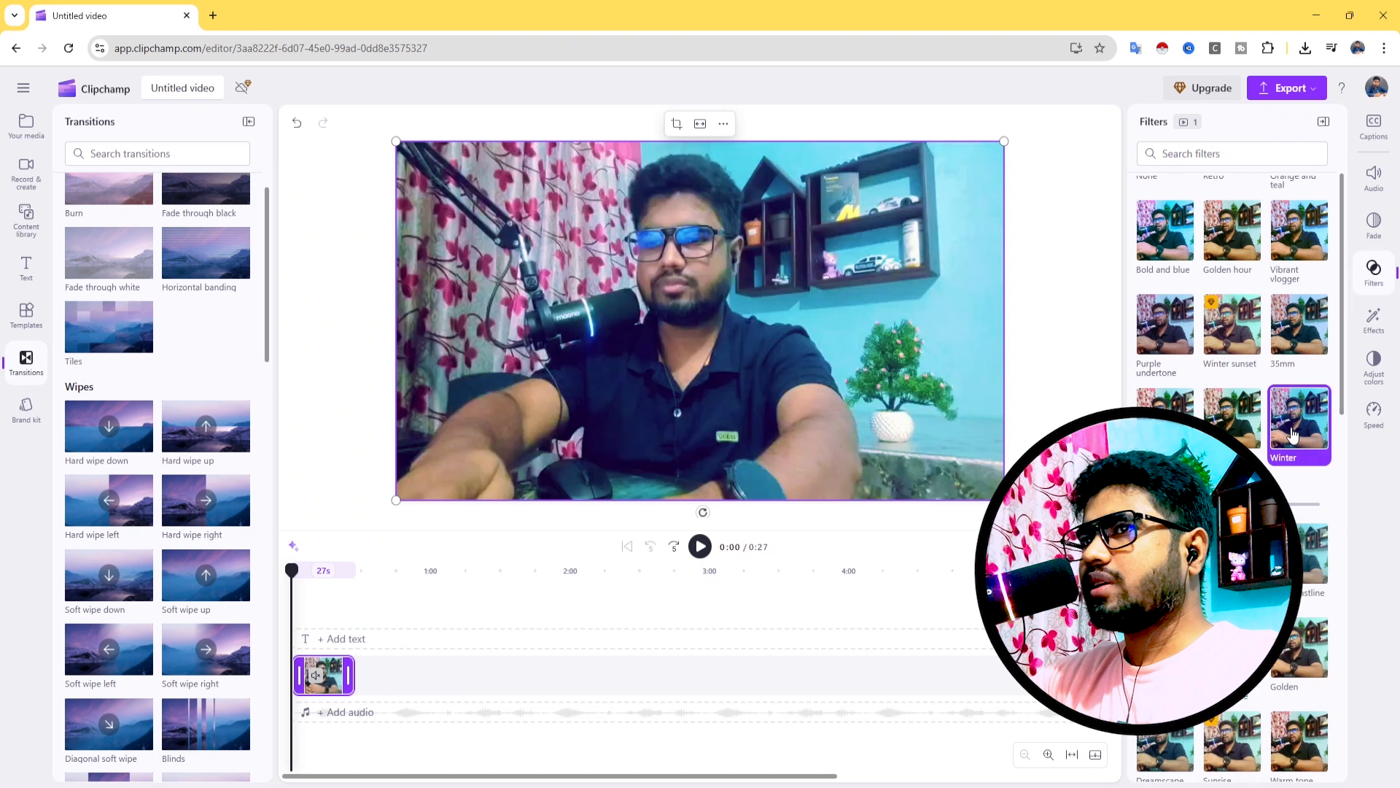
key("space")
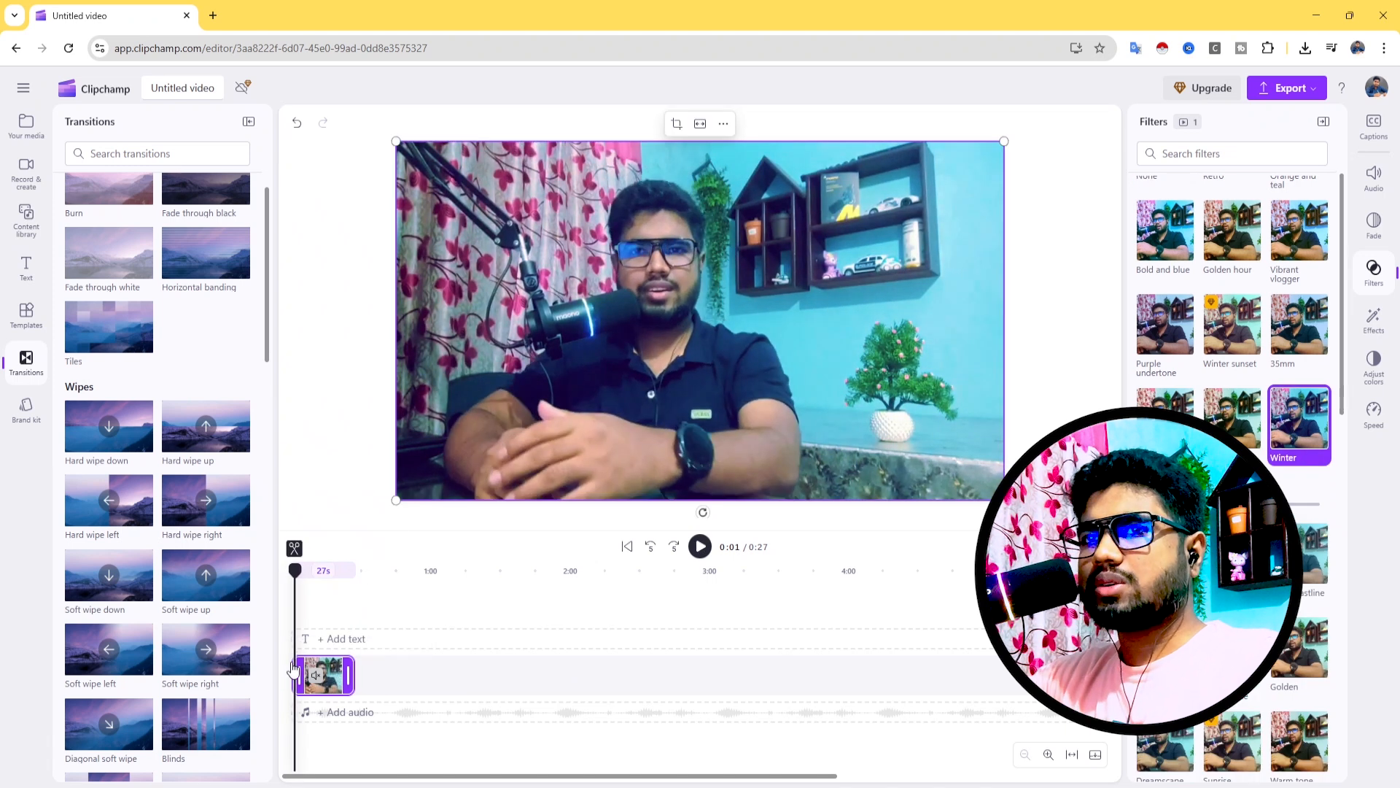
Try to add the Cross blur transition to the single video clip and play it.
scroll(182, 590, "down", 2)
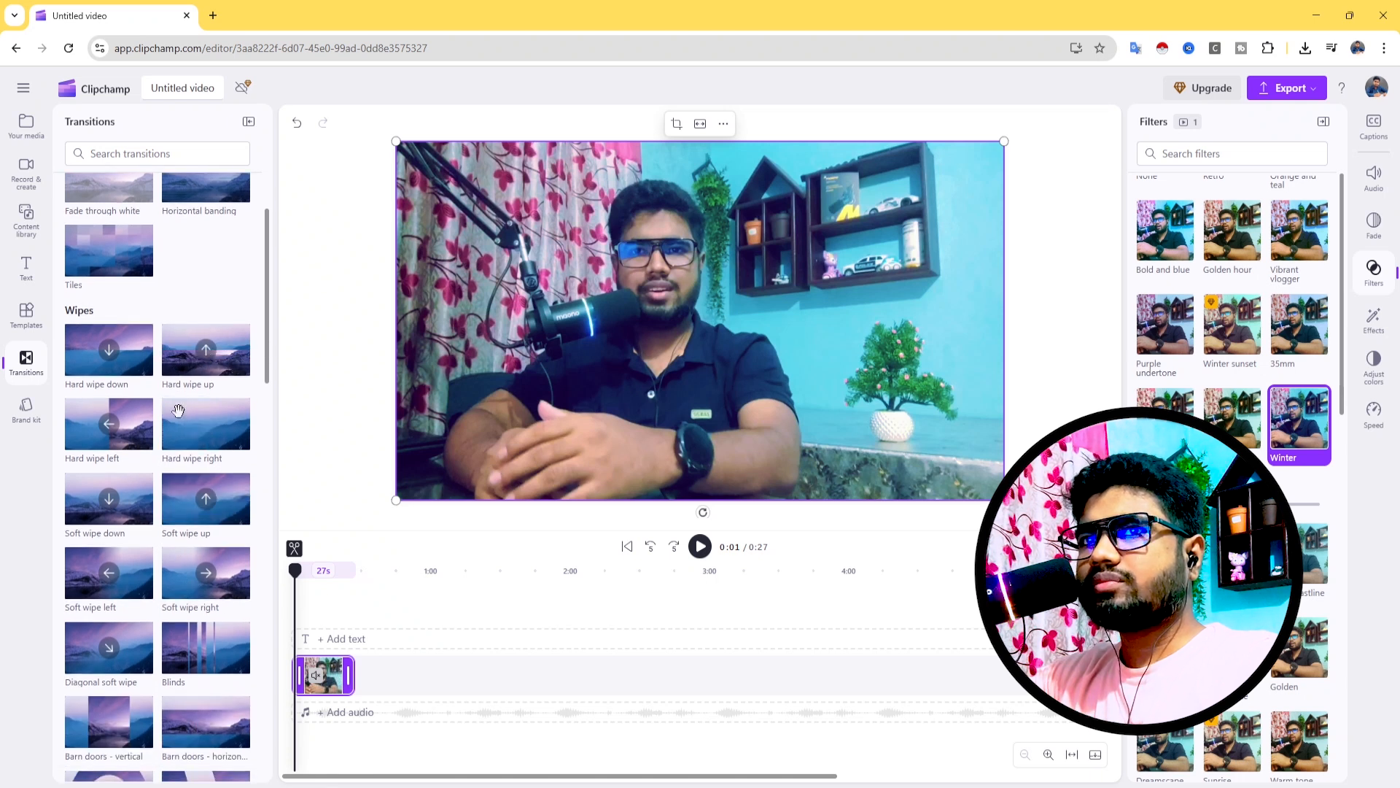
scroll(178, 392, "up", 3)
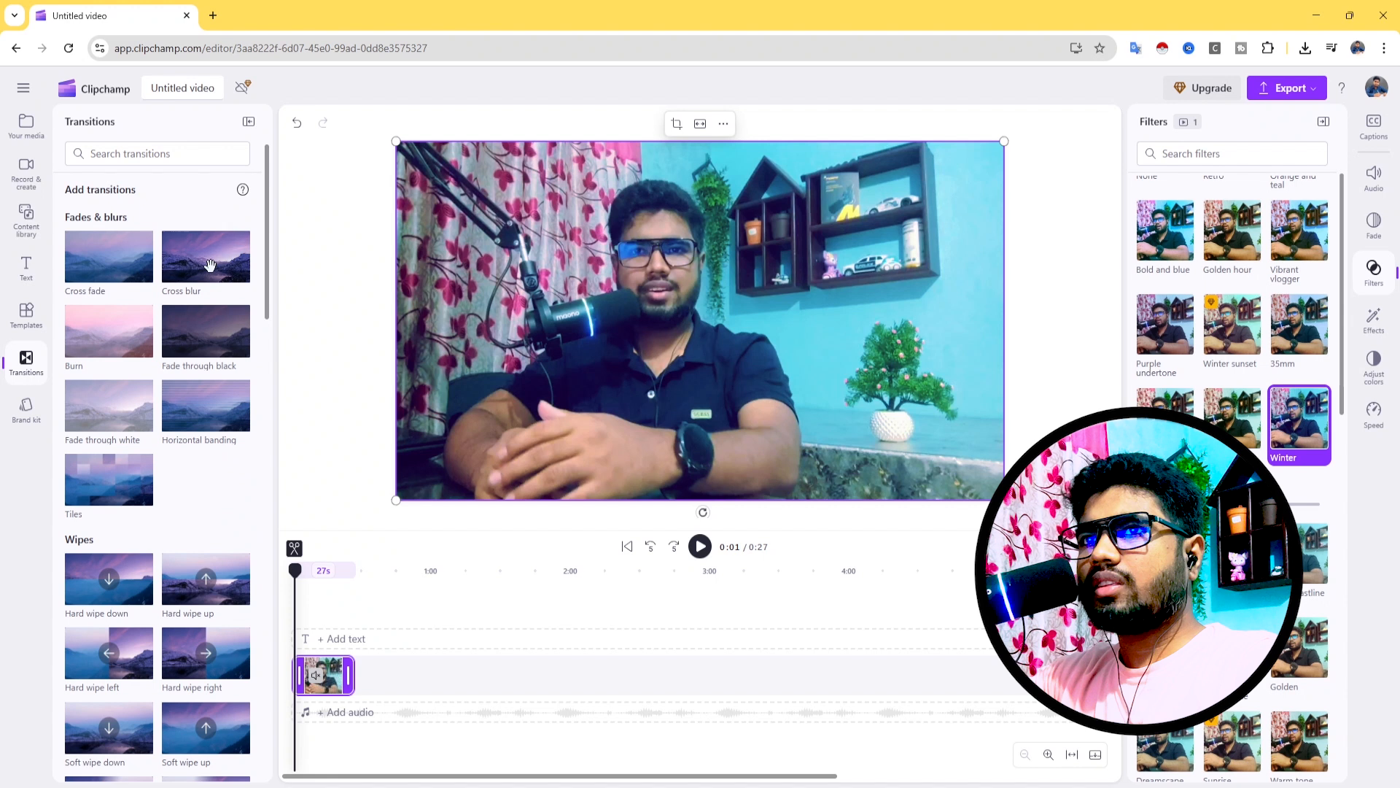
left_click_drag(197, 259, 326, 682)
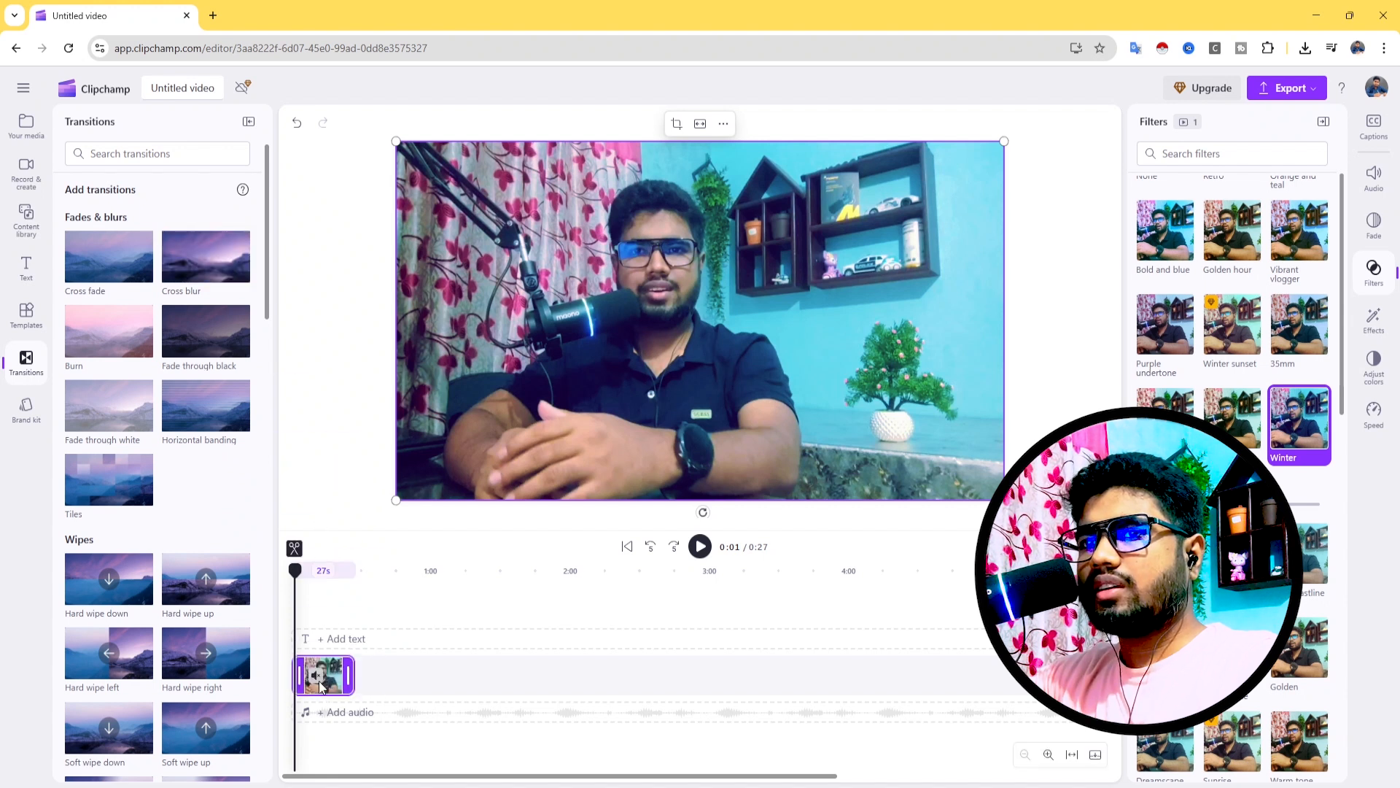
key("space")
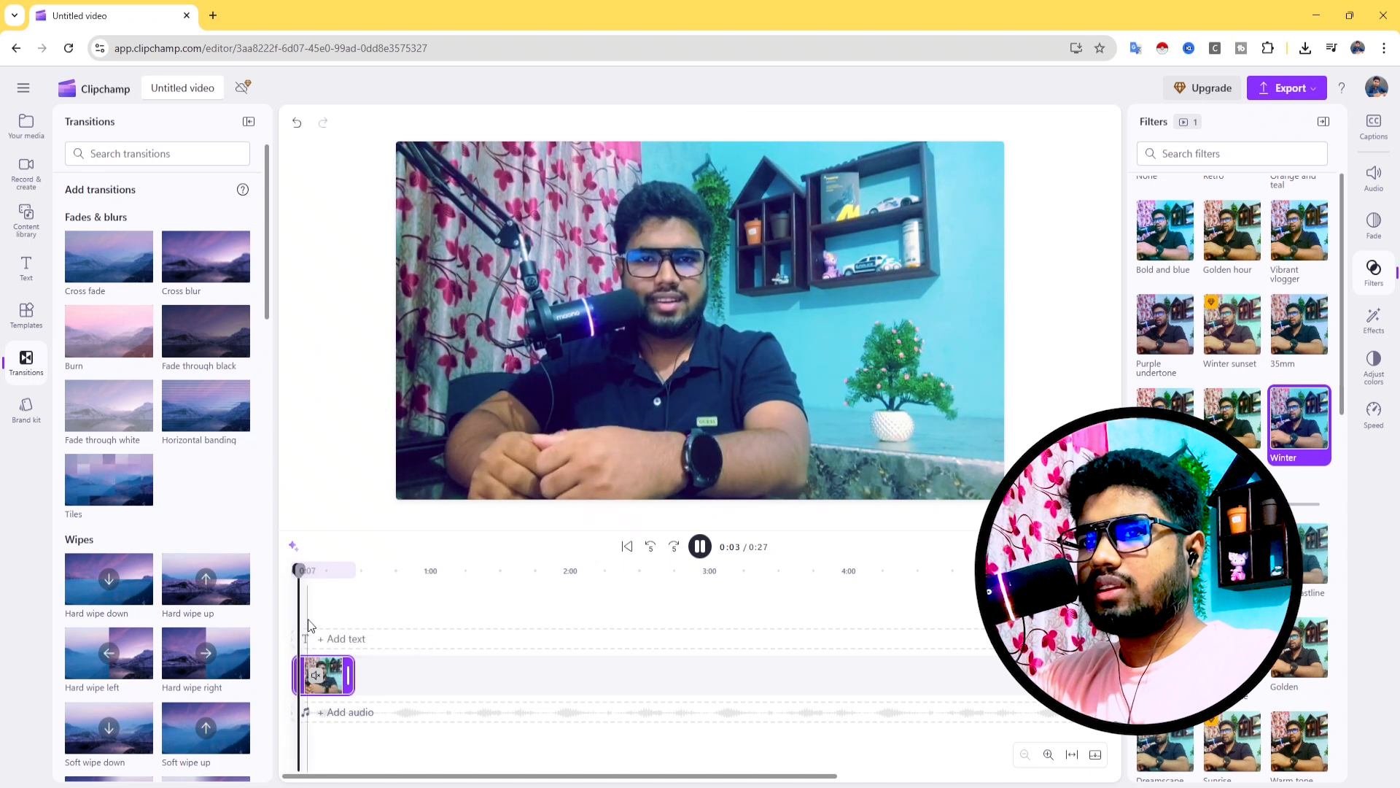
Extend the video clip to 1 minute 6 seconds and split it at 0:38.
left_click_drag(301, 570, 325, 576)
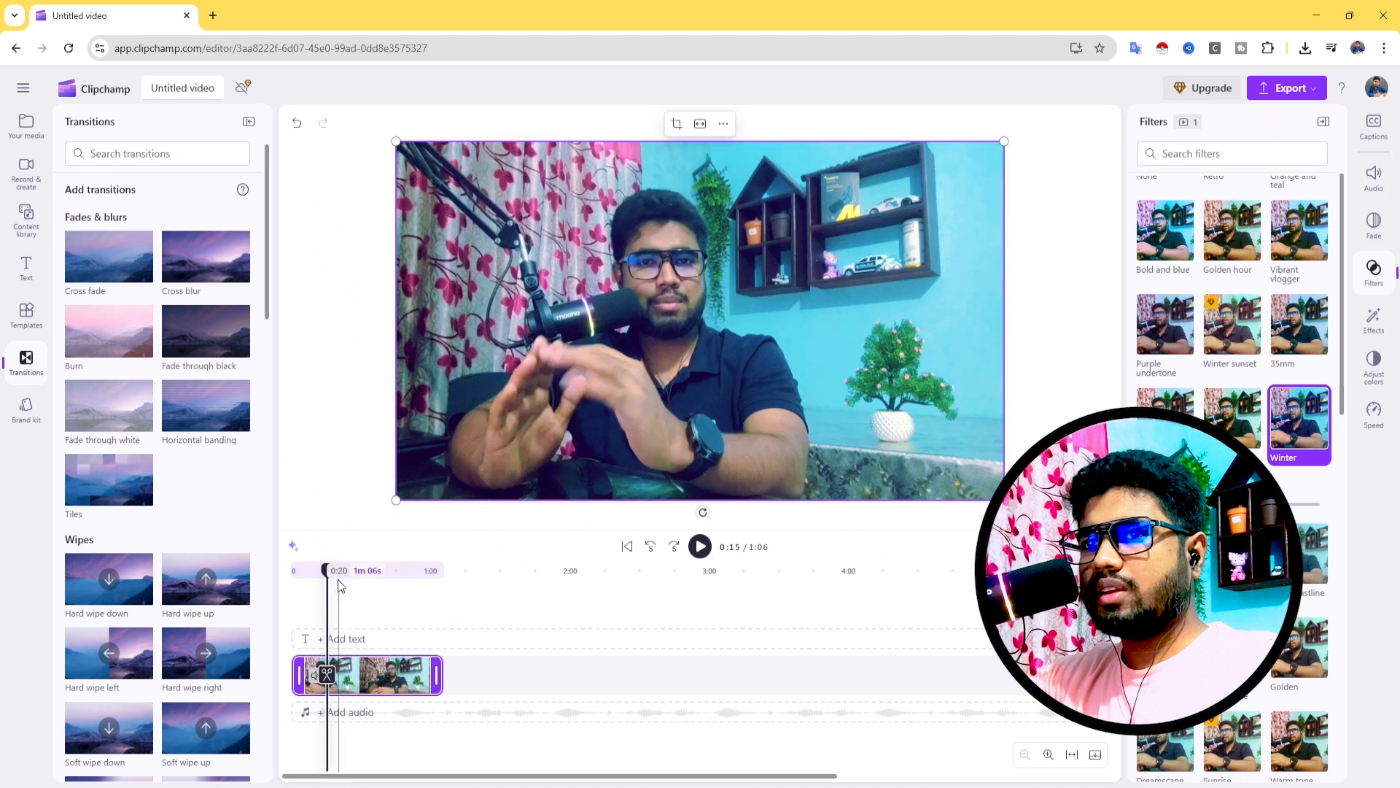
left_click(381, 584)
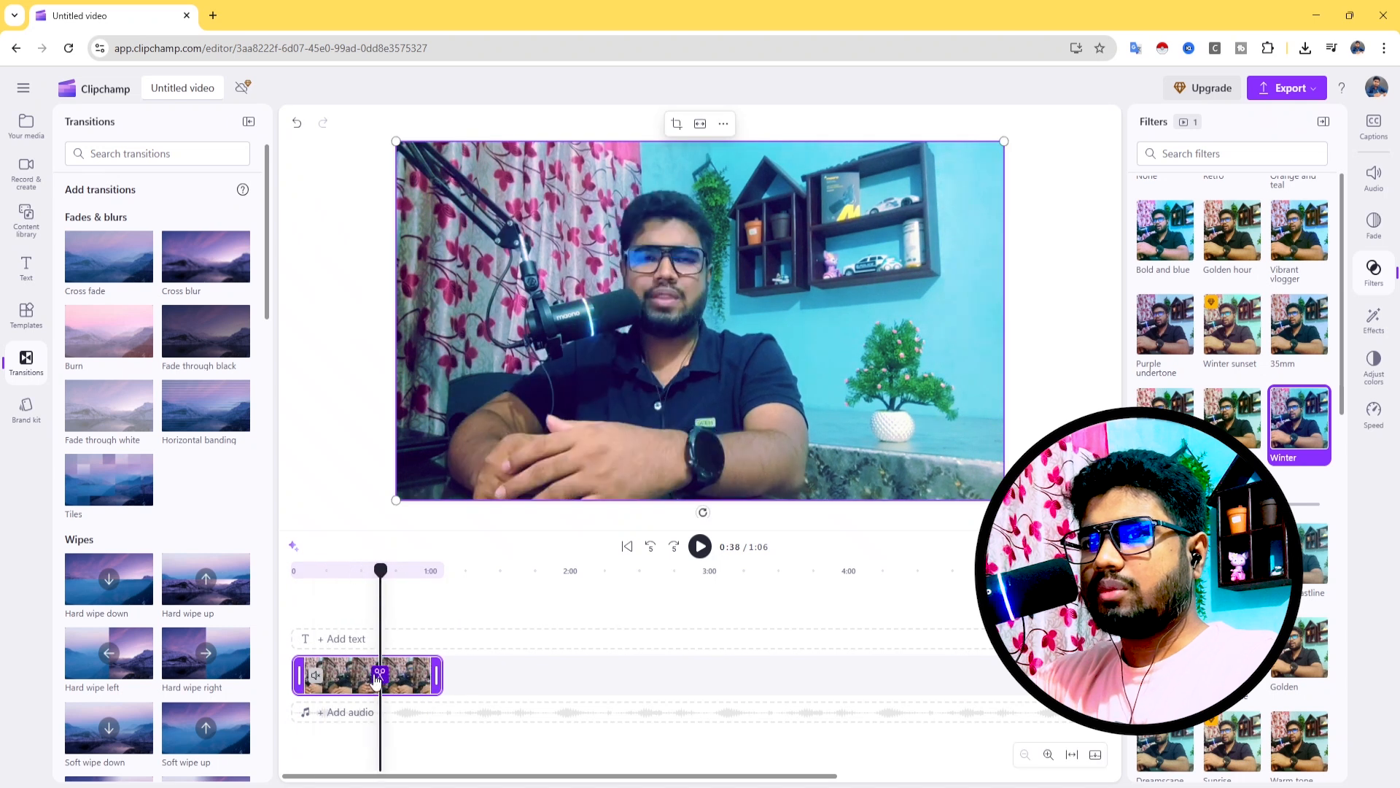
left_click(379, 674)
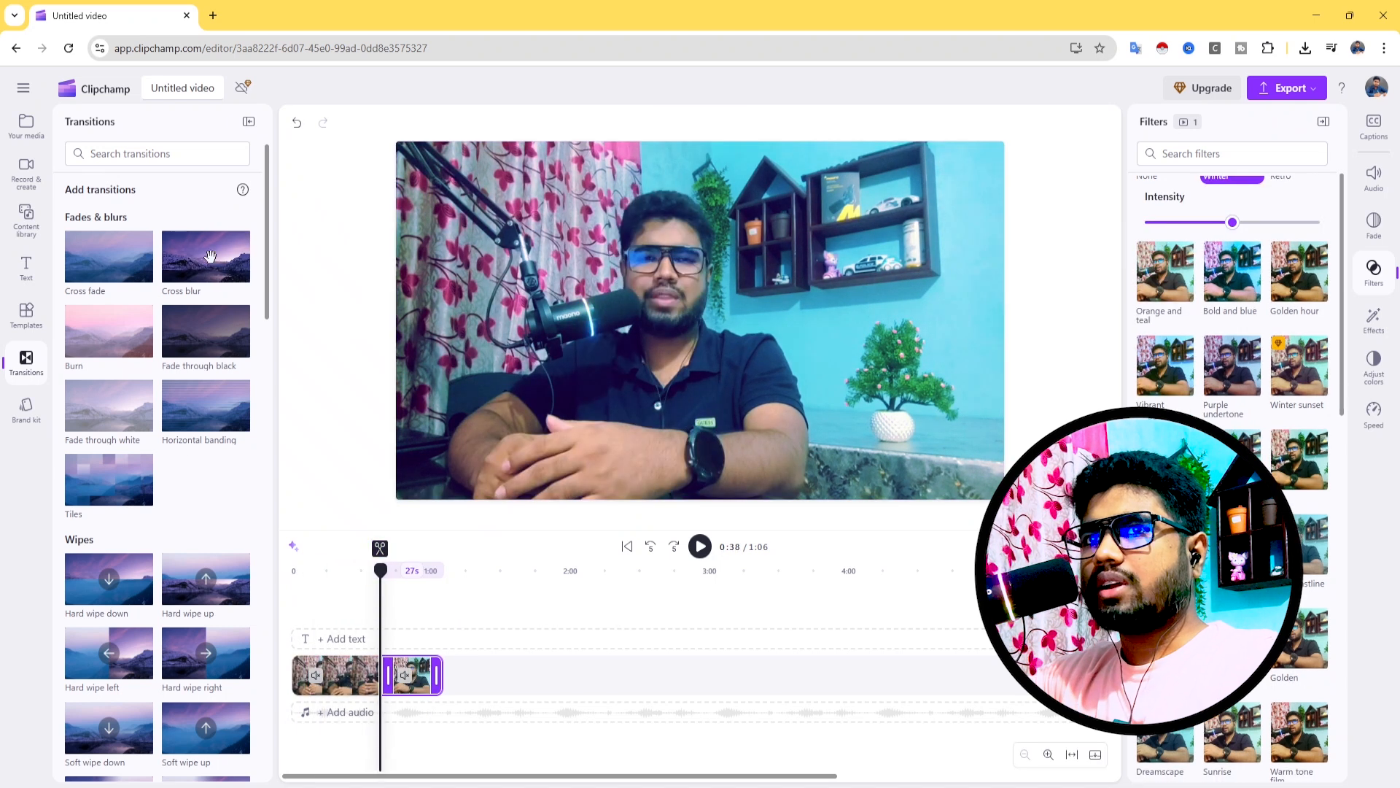
Add a 4.8-second Cross blur transition between the two clips and play through it.
left_click_drag(209, 255, 384, 682)
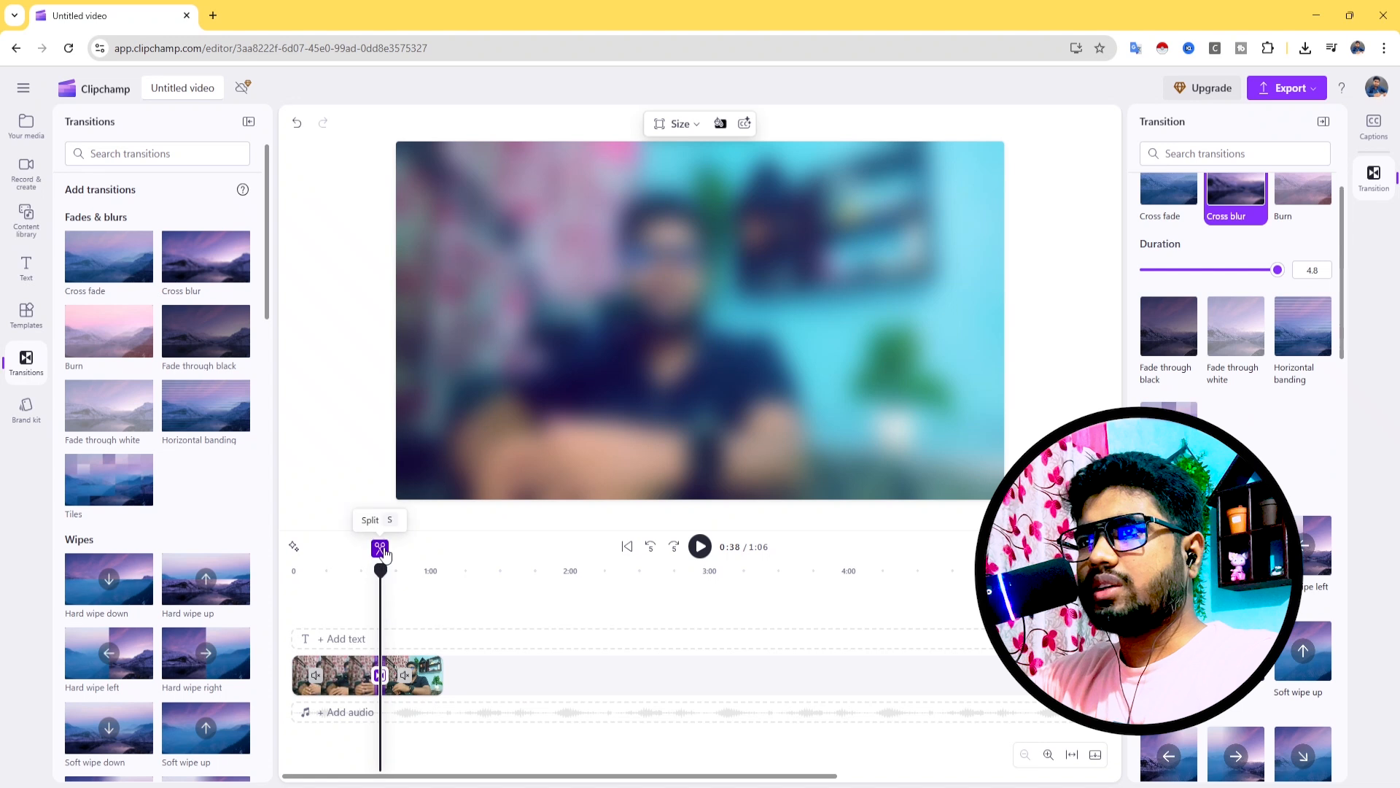
left_click_drag(385, 568, 369, 574)
key("space")
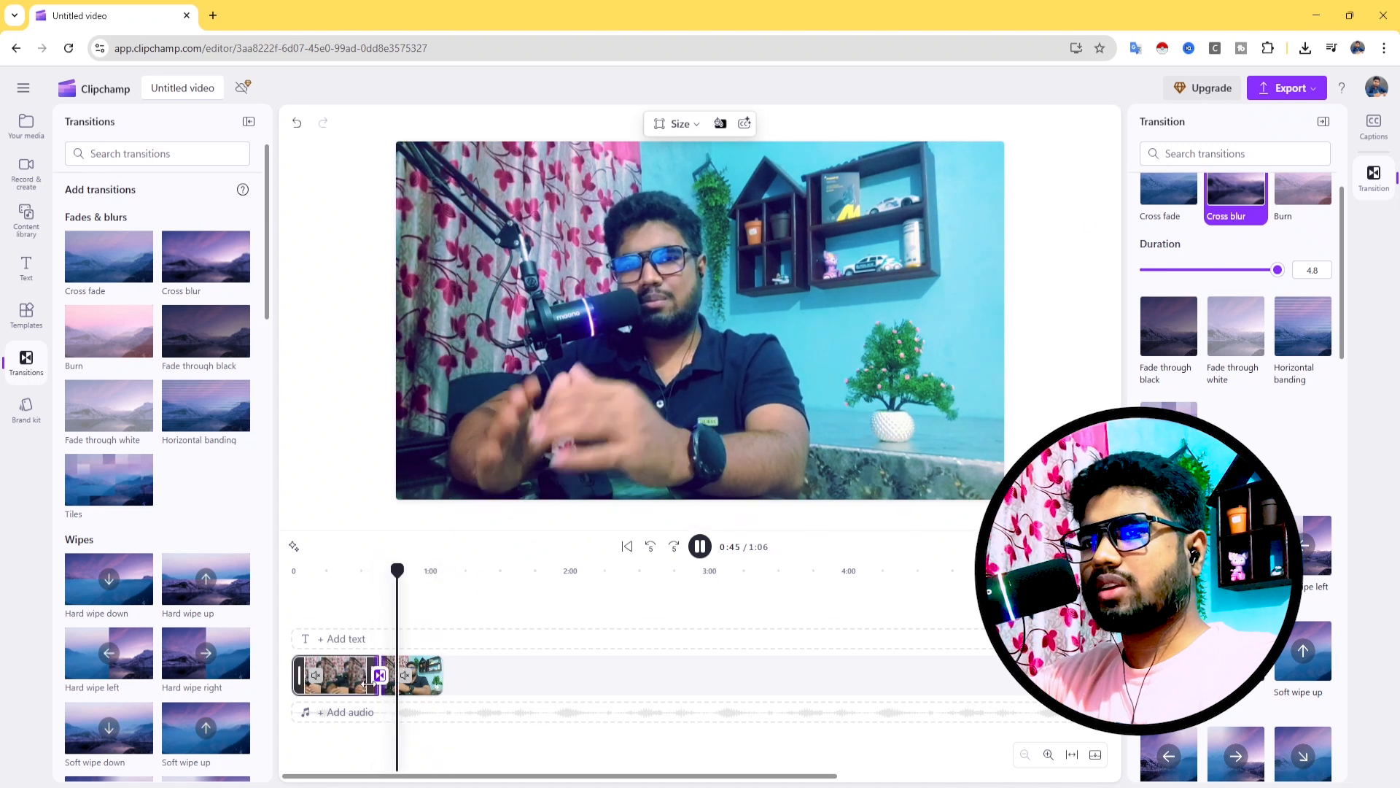
Trim the clips so the first lasts 16 seconds and the whole video 25 seconds.
left_click_drag(436, 677, 366, 672)
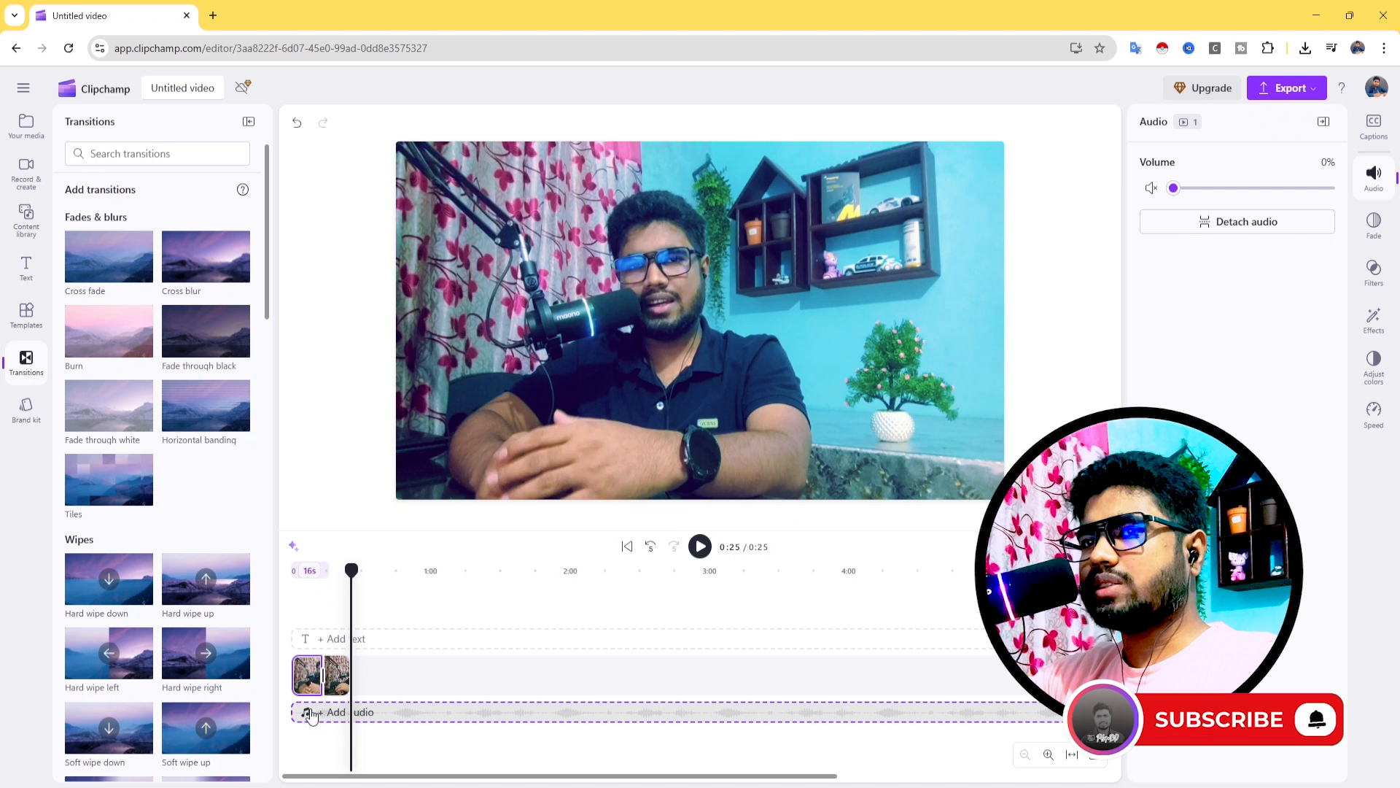
Review the Clipchamp Premium upgrade offer, open the free plan comparison page, and close the offer.
left_click(1210, 90)
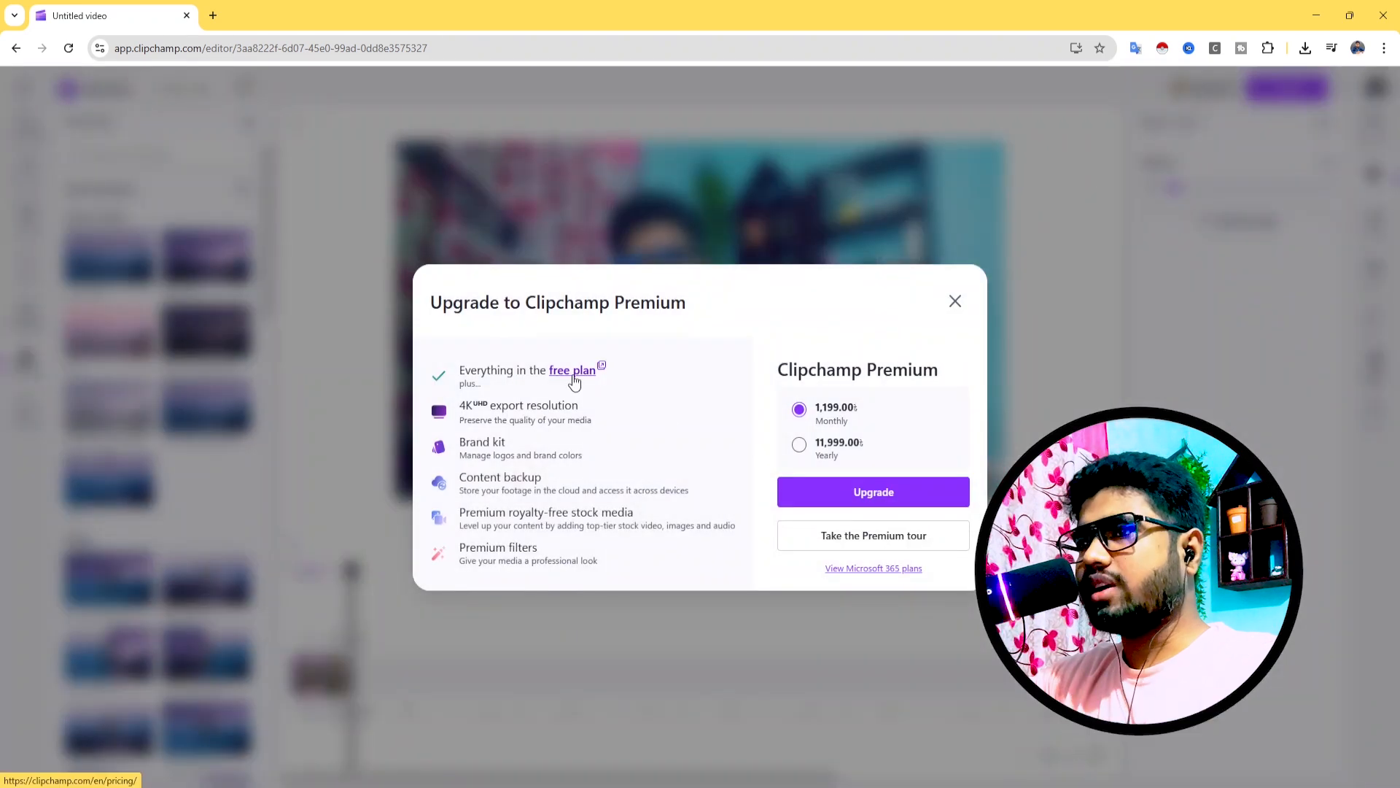
left_click(573, 373)
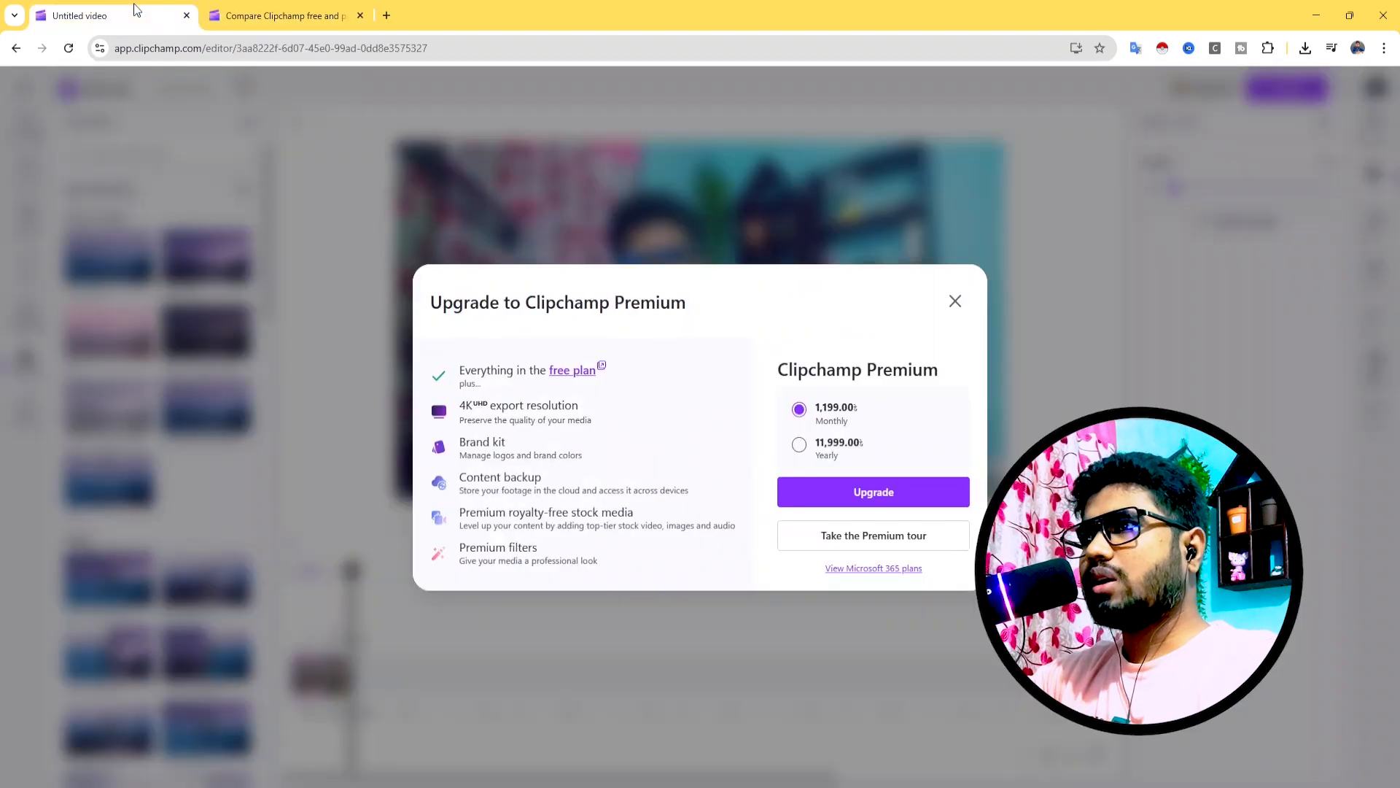
left_click(954, 304)
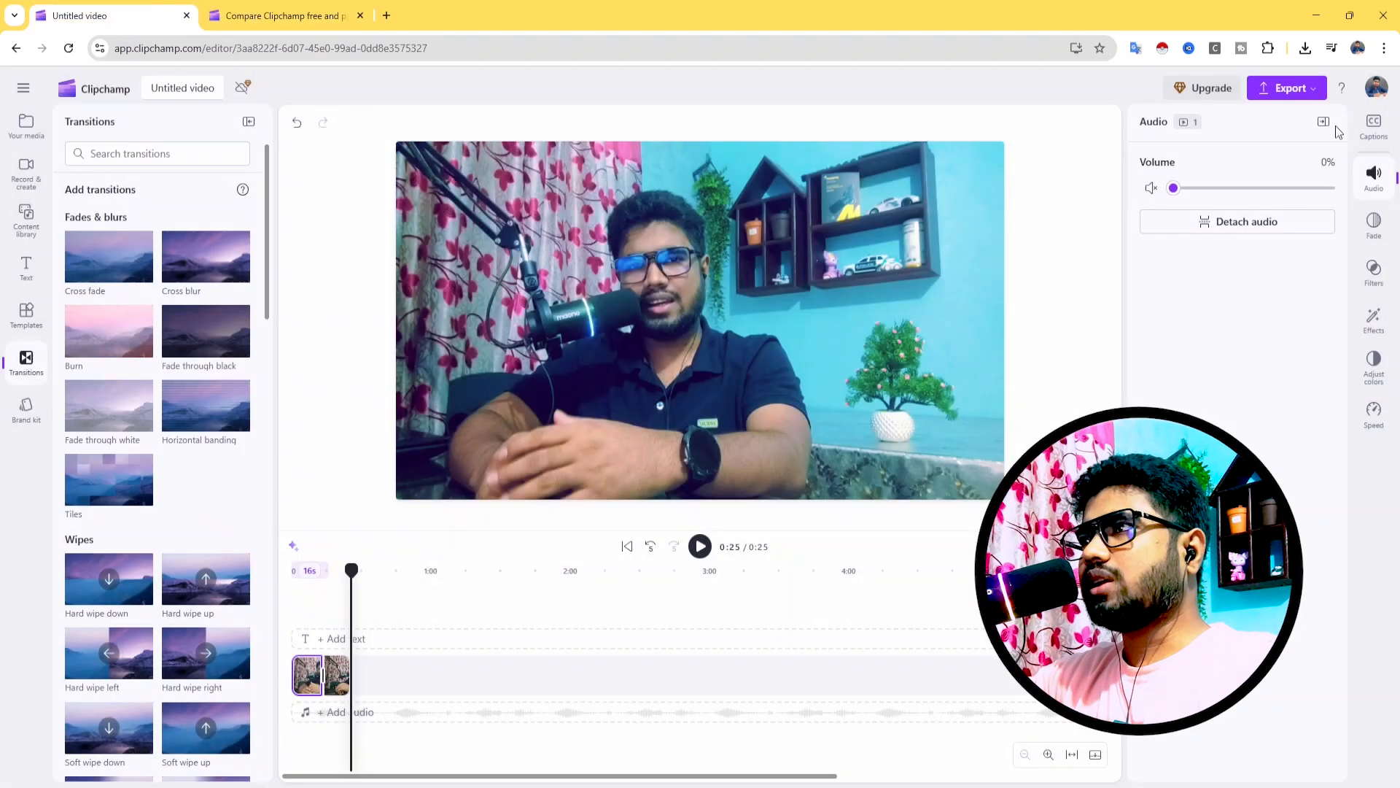
Review the available export qualities and export the video in 1080p.
left_click(1290, 100)
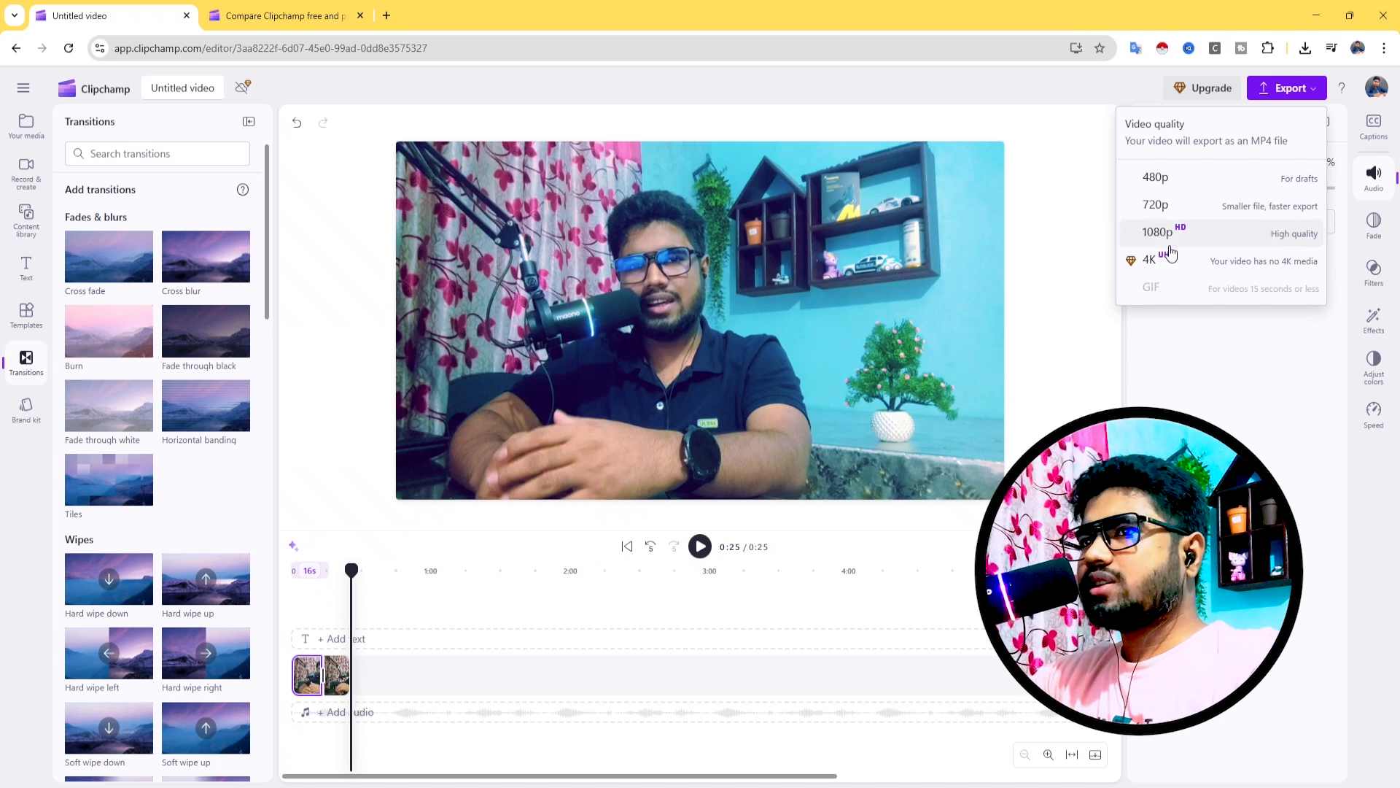
left_click(1276, 91)
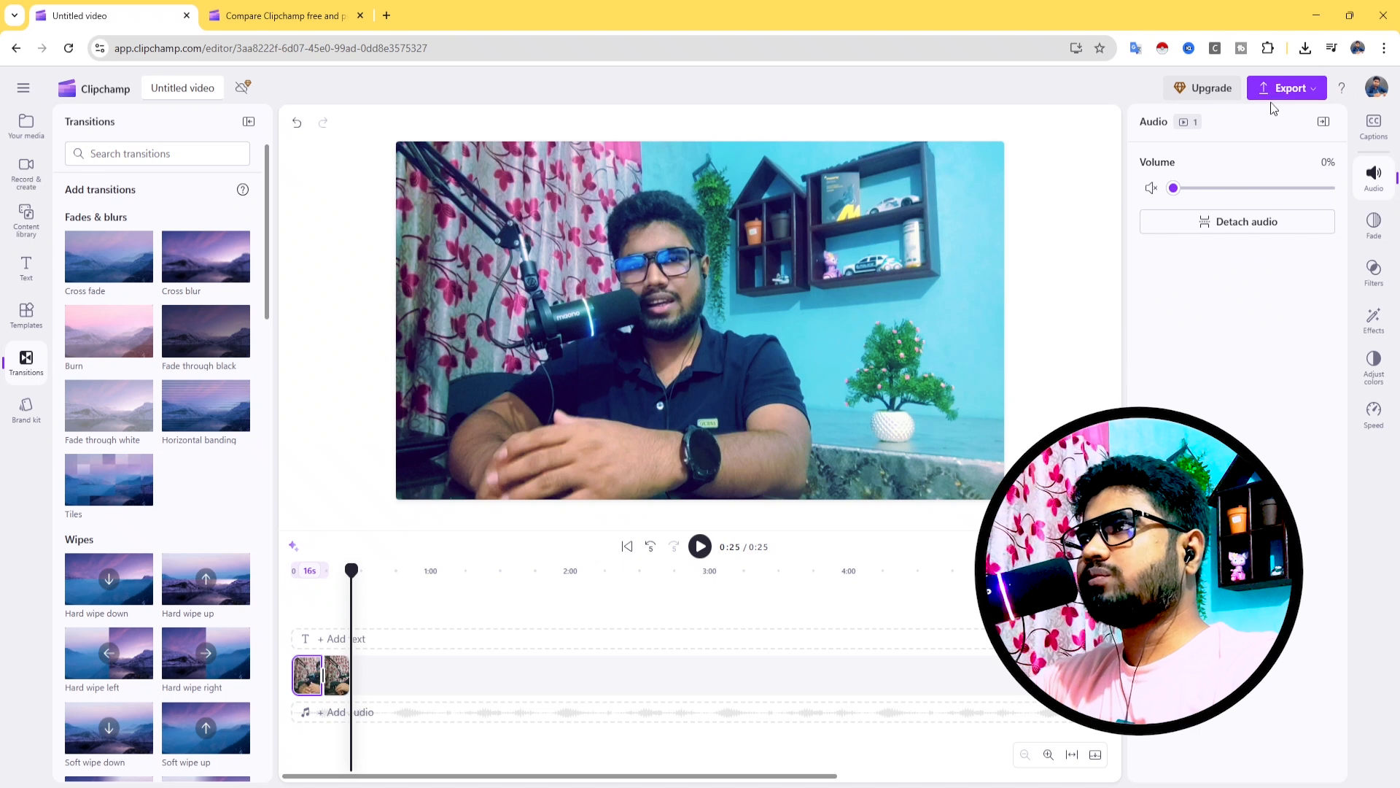
left_click(1281, 101)
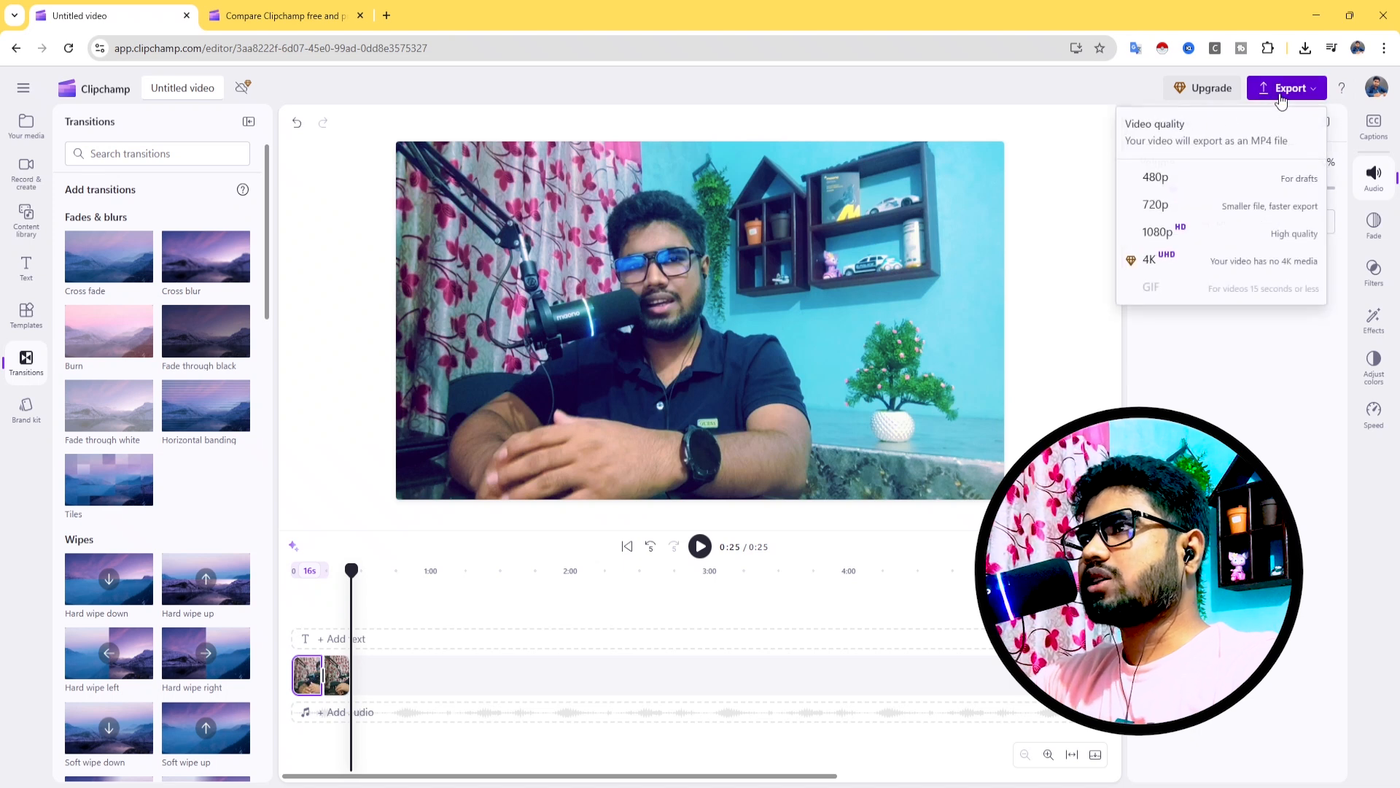
left_click(1158, 232)
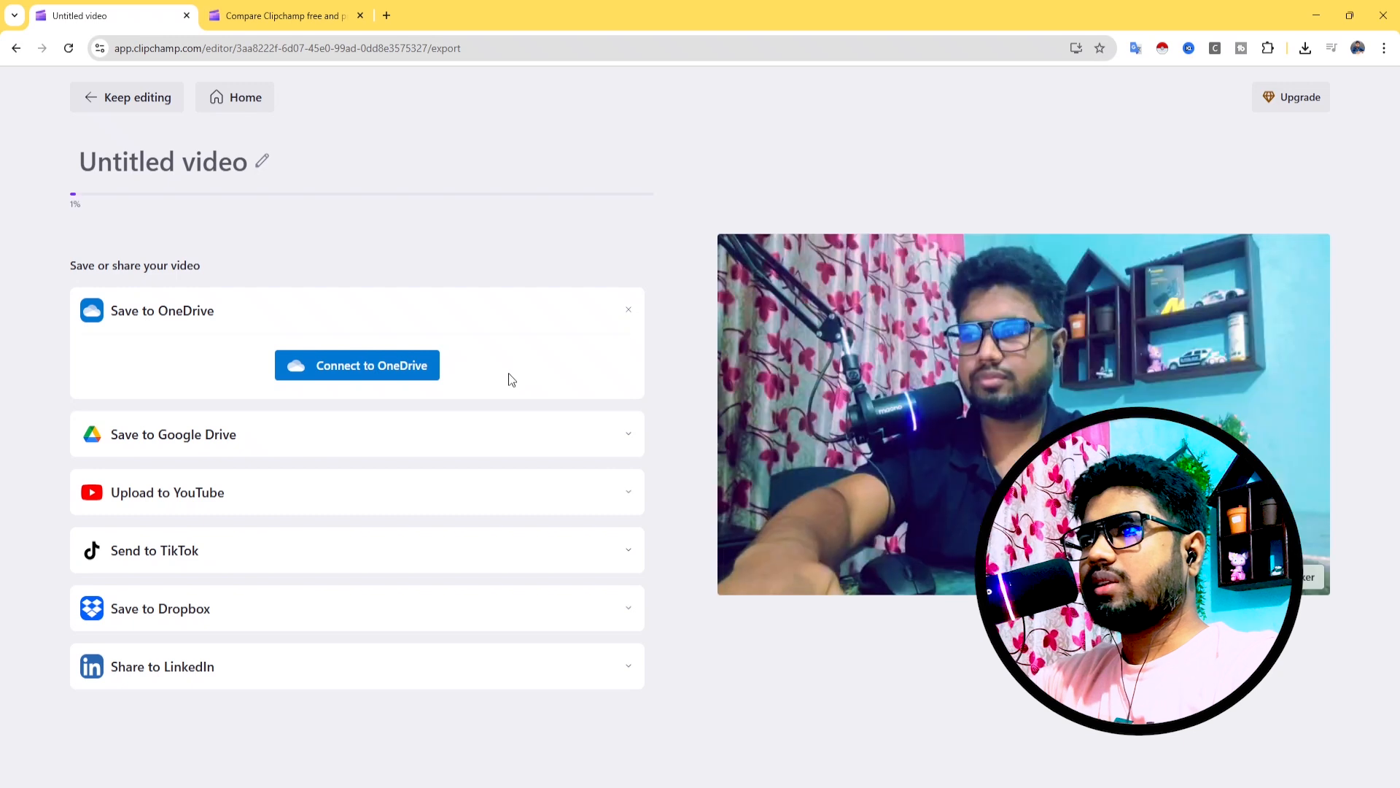
Select the whole video title on the export page while the export finishes.
left_click(80, 173)
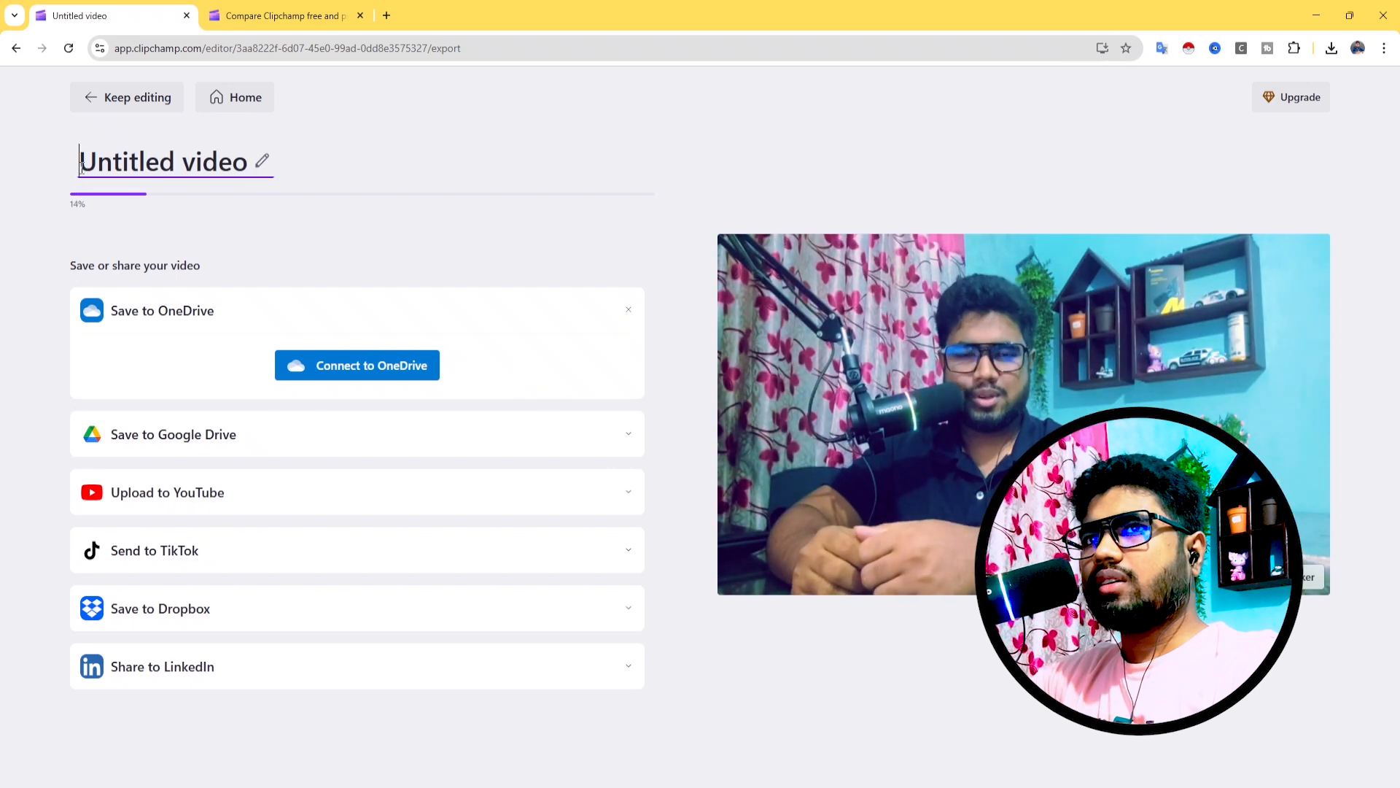
left_click_drag(80, 173, 287, 172)
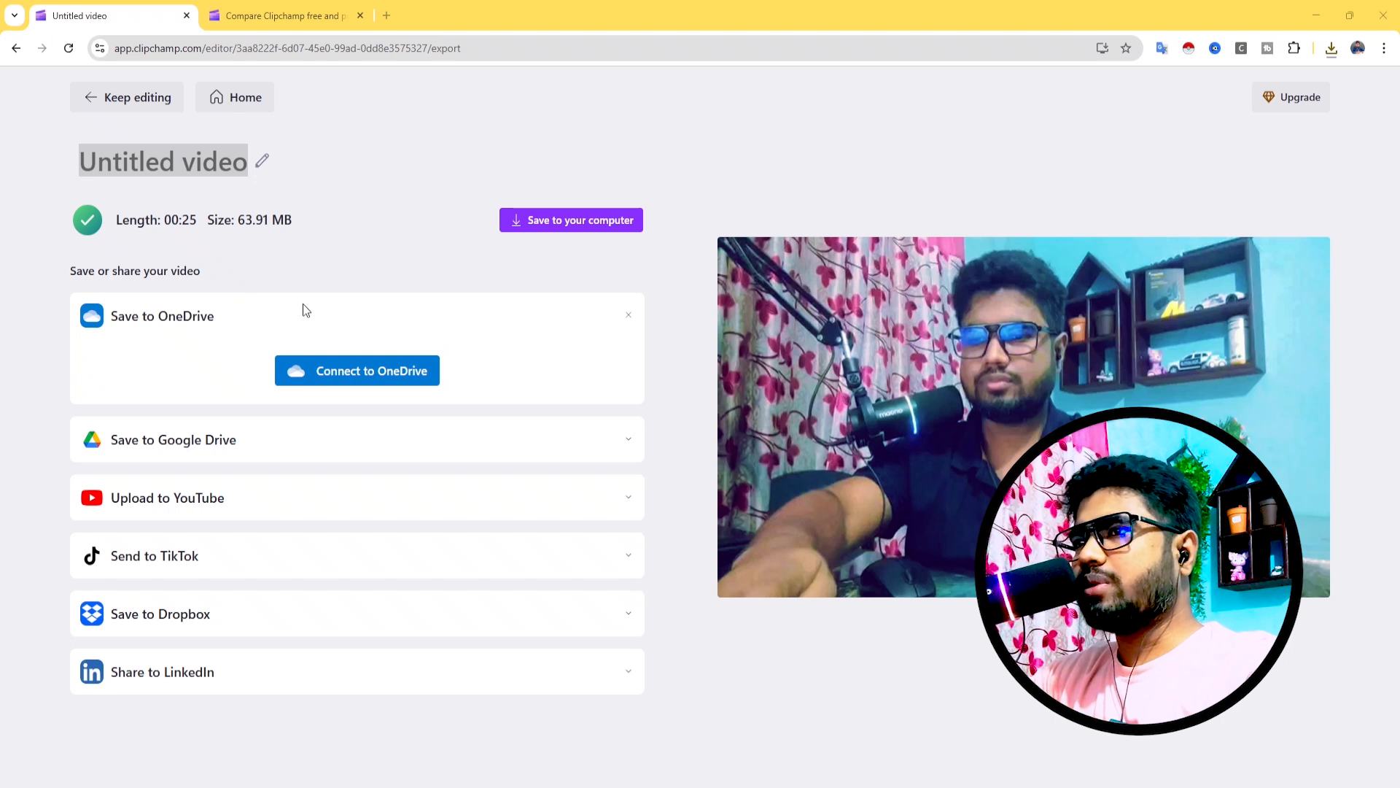
mouse_move(735, 426)
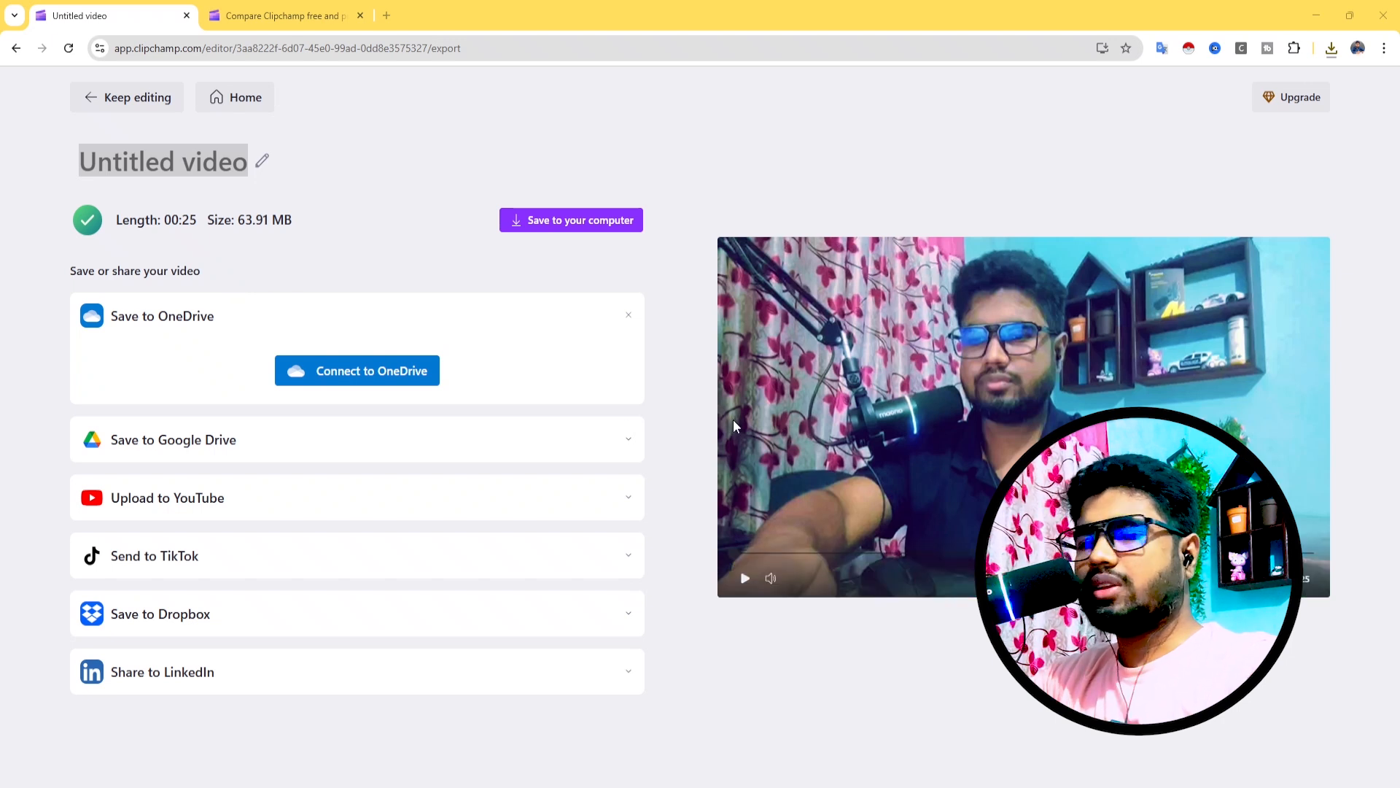